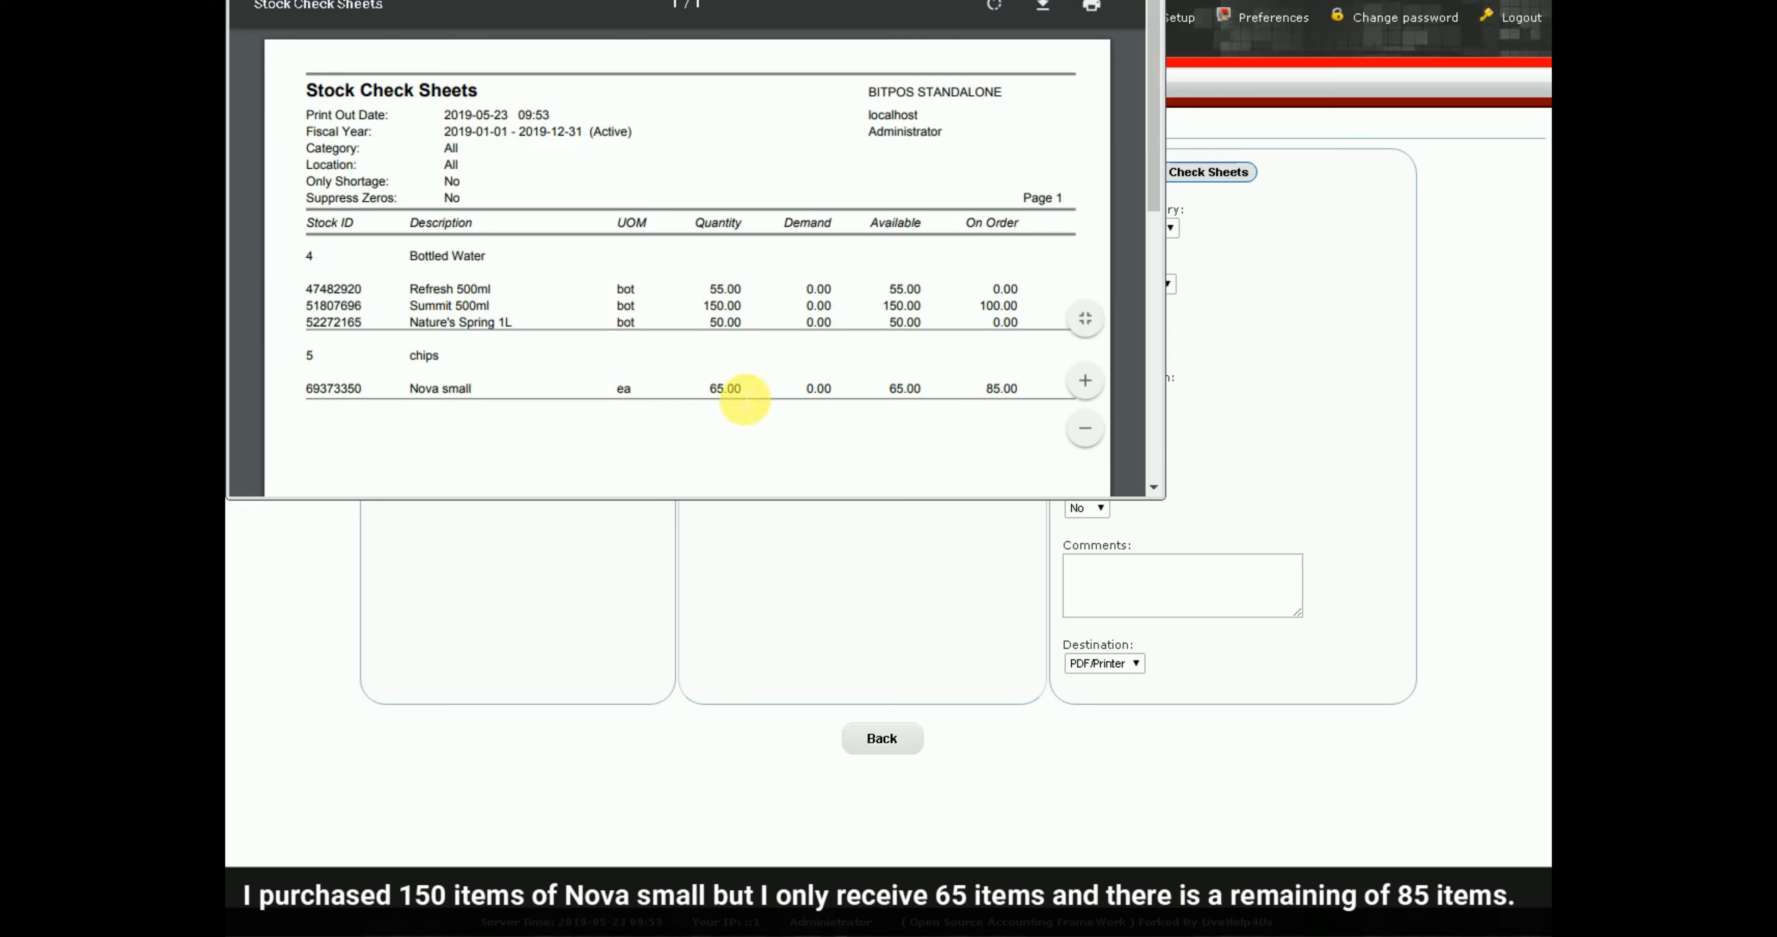
- Review Nova small's quantity and on-order figures in the Stock Check Sheets report and close the report
left_click_drag(706, 390, 763, 391)
left_click(777, 437)
mouse_move(1062, 391)
left_mouse_down()
mouse_move(1023, 389)
mouse_move(1045, 392)
left_mouse_up()
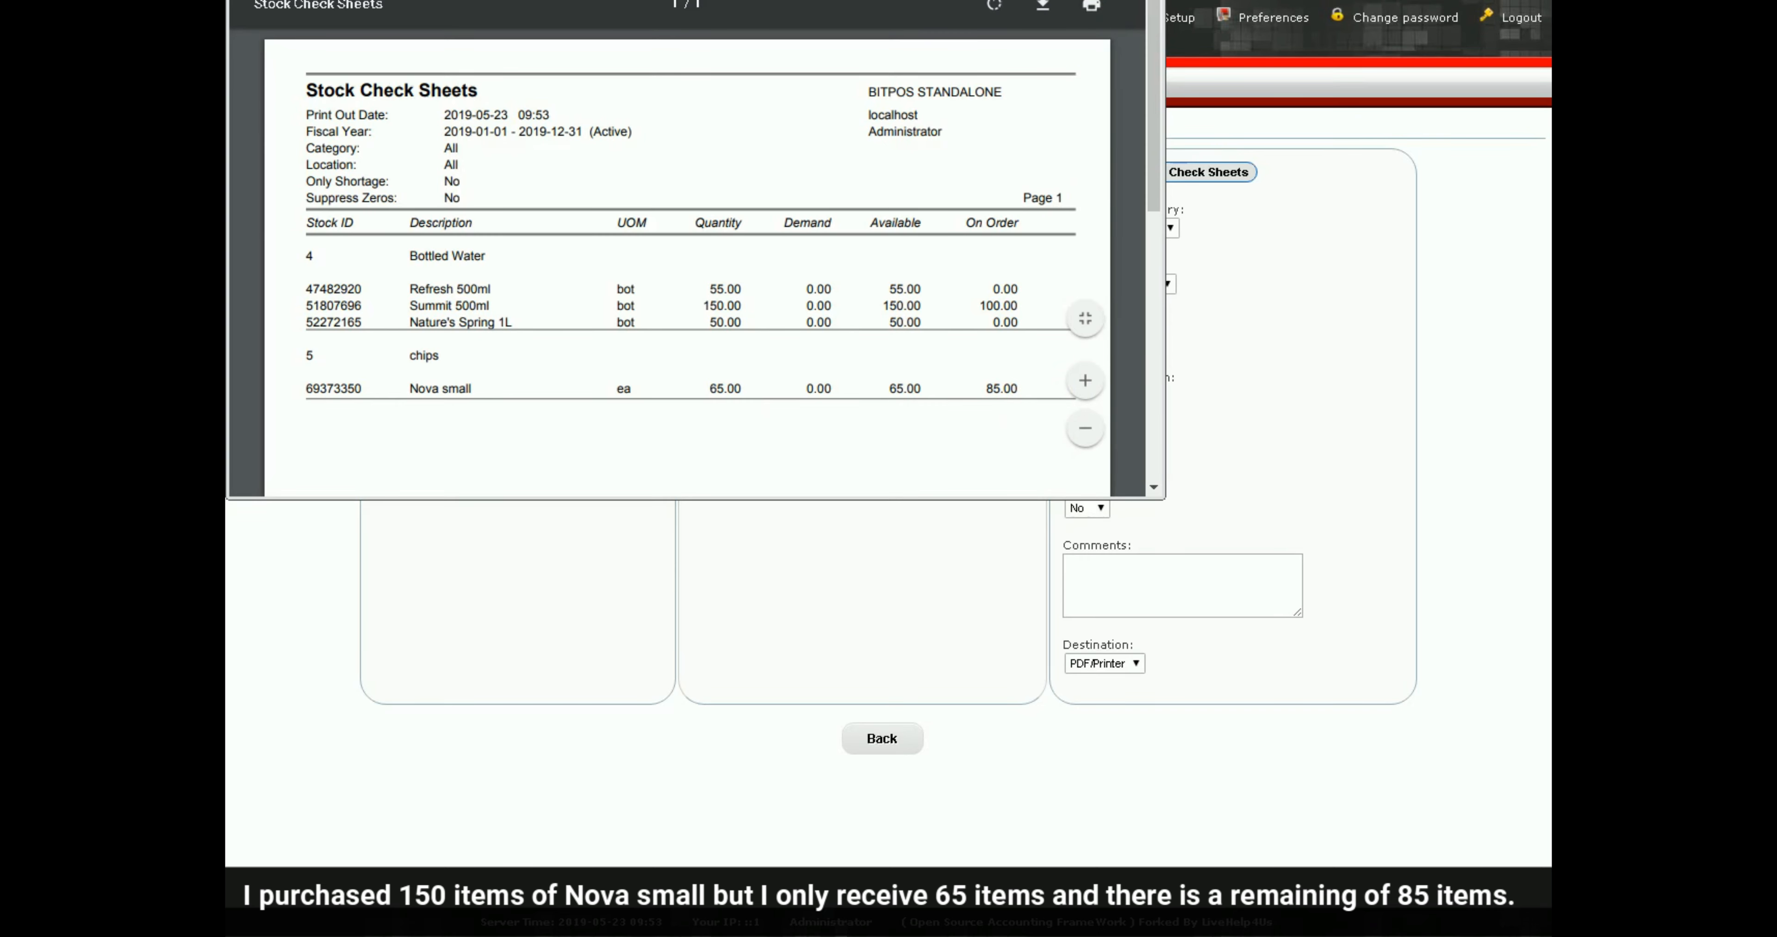
left_click(1149, 0)
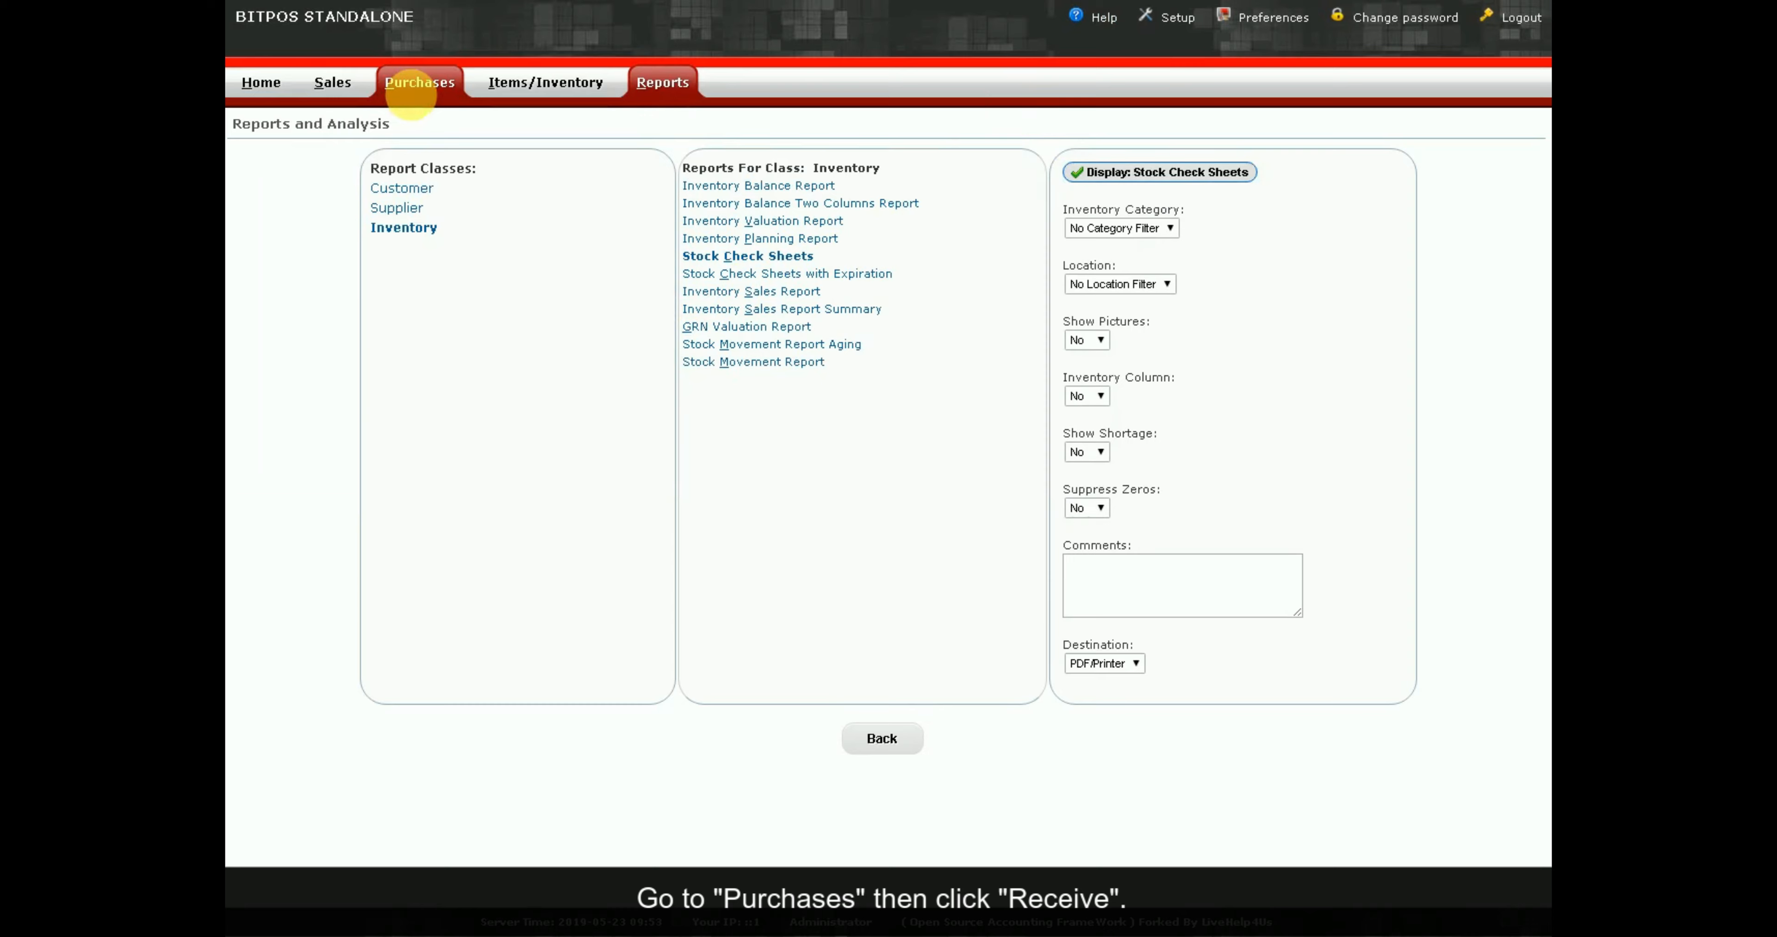
- Open SUPPLIER A's outstanding purchase order dated 2019-05-23 for receiving items
left_click(418, 97)
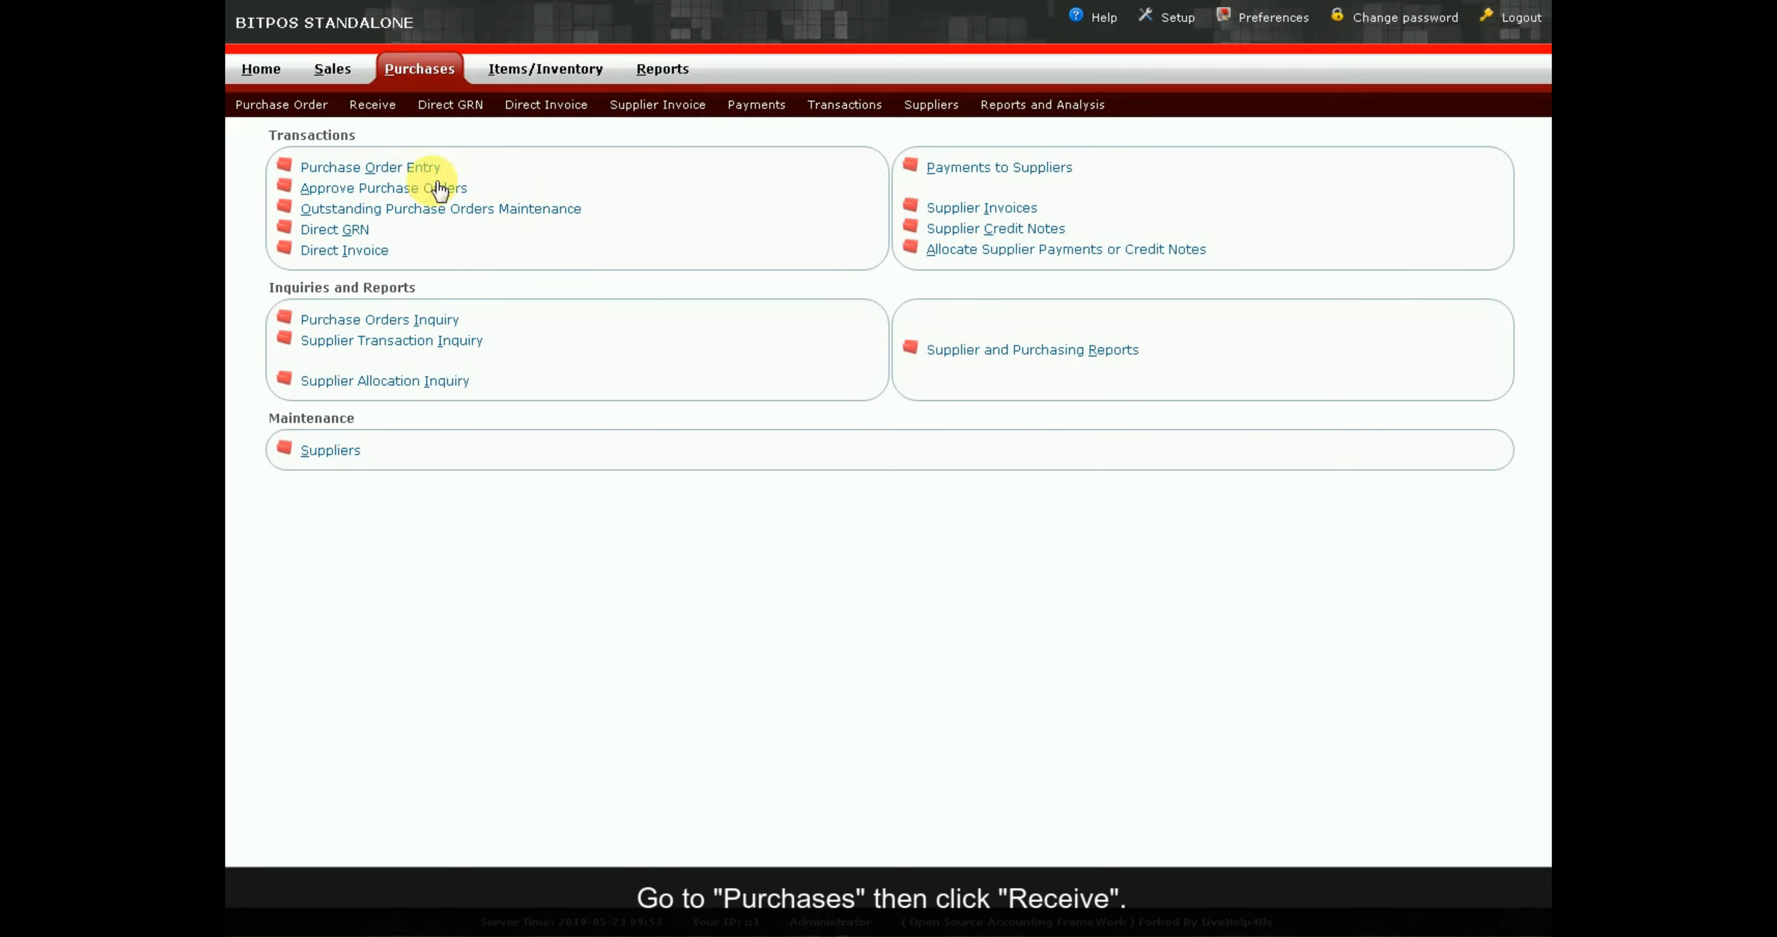
left_click(384, 104)
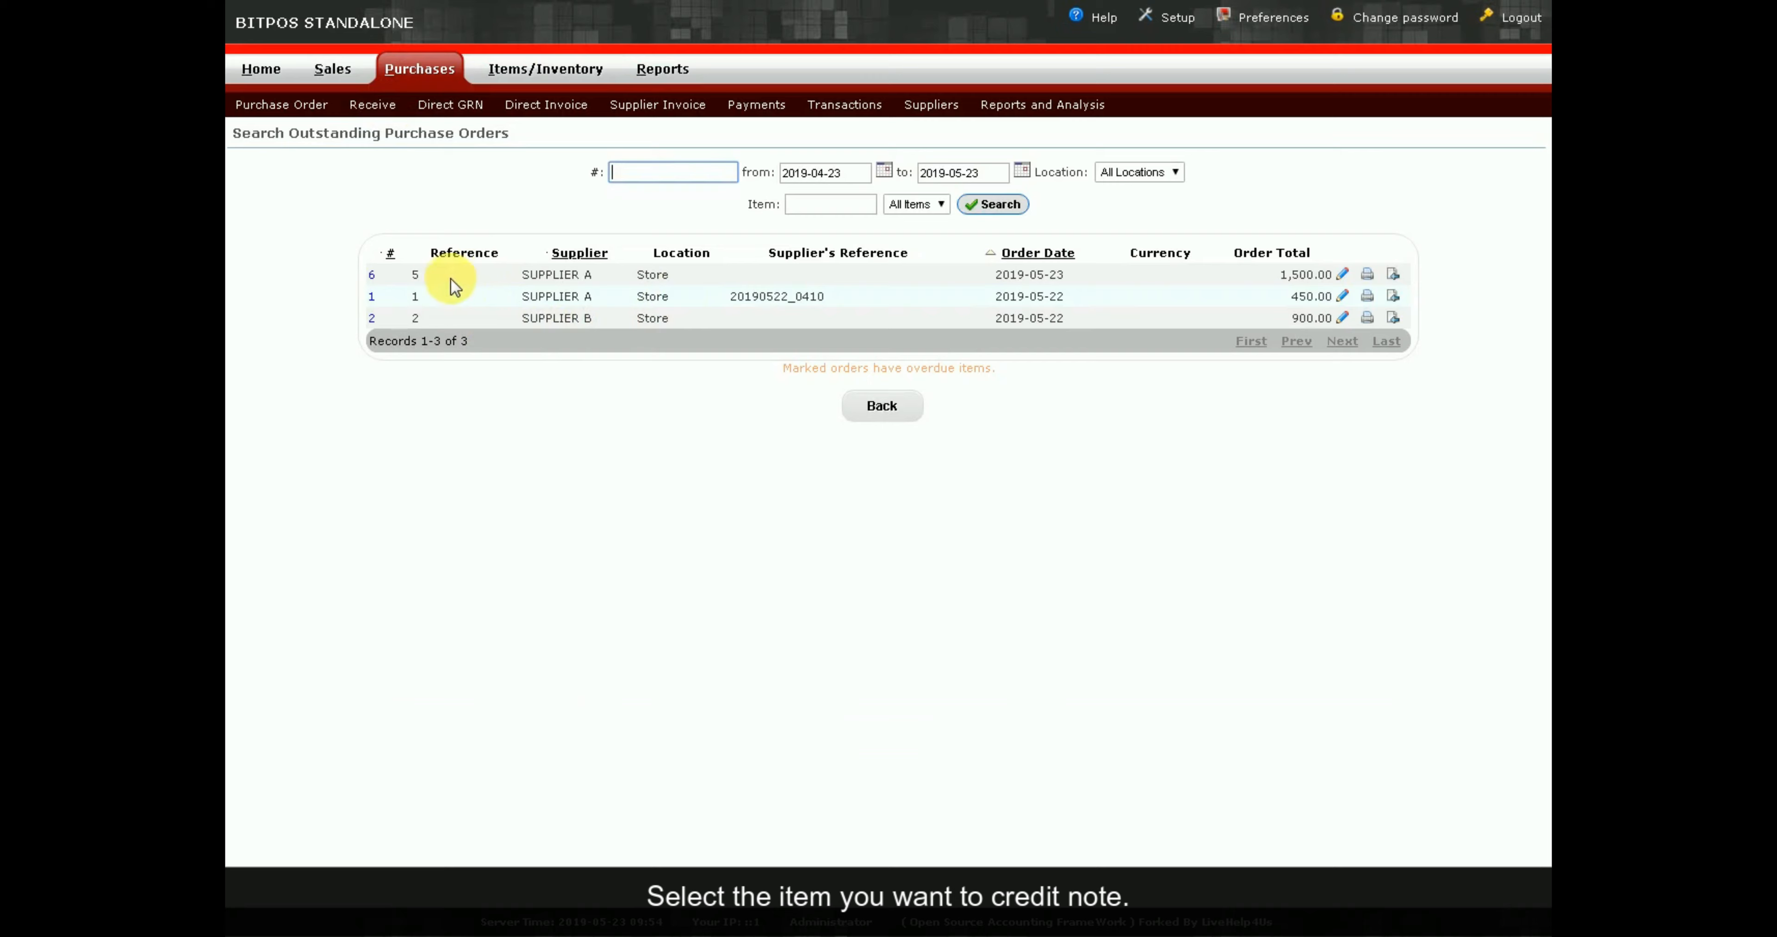
left_click(1394, 276)
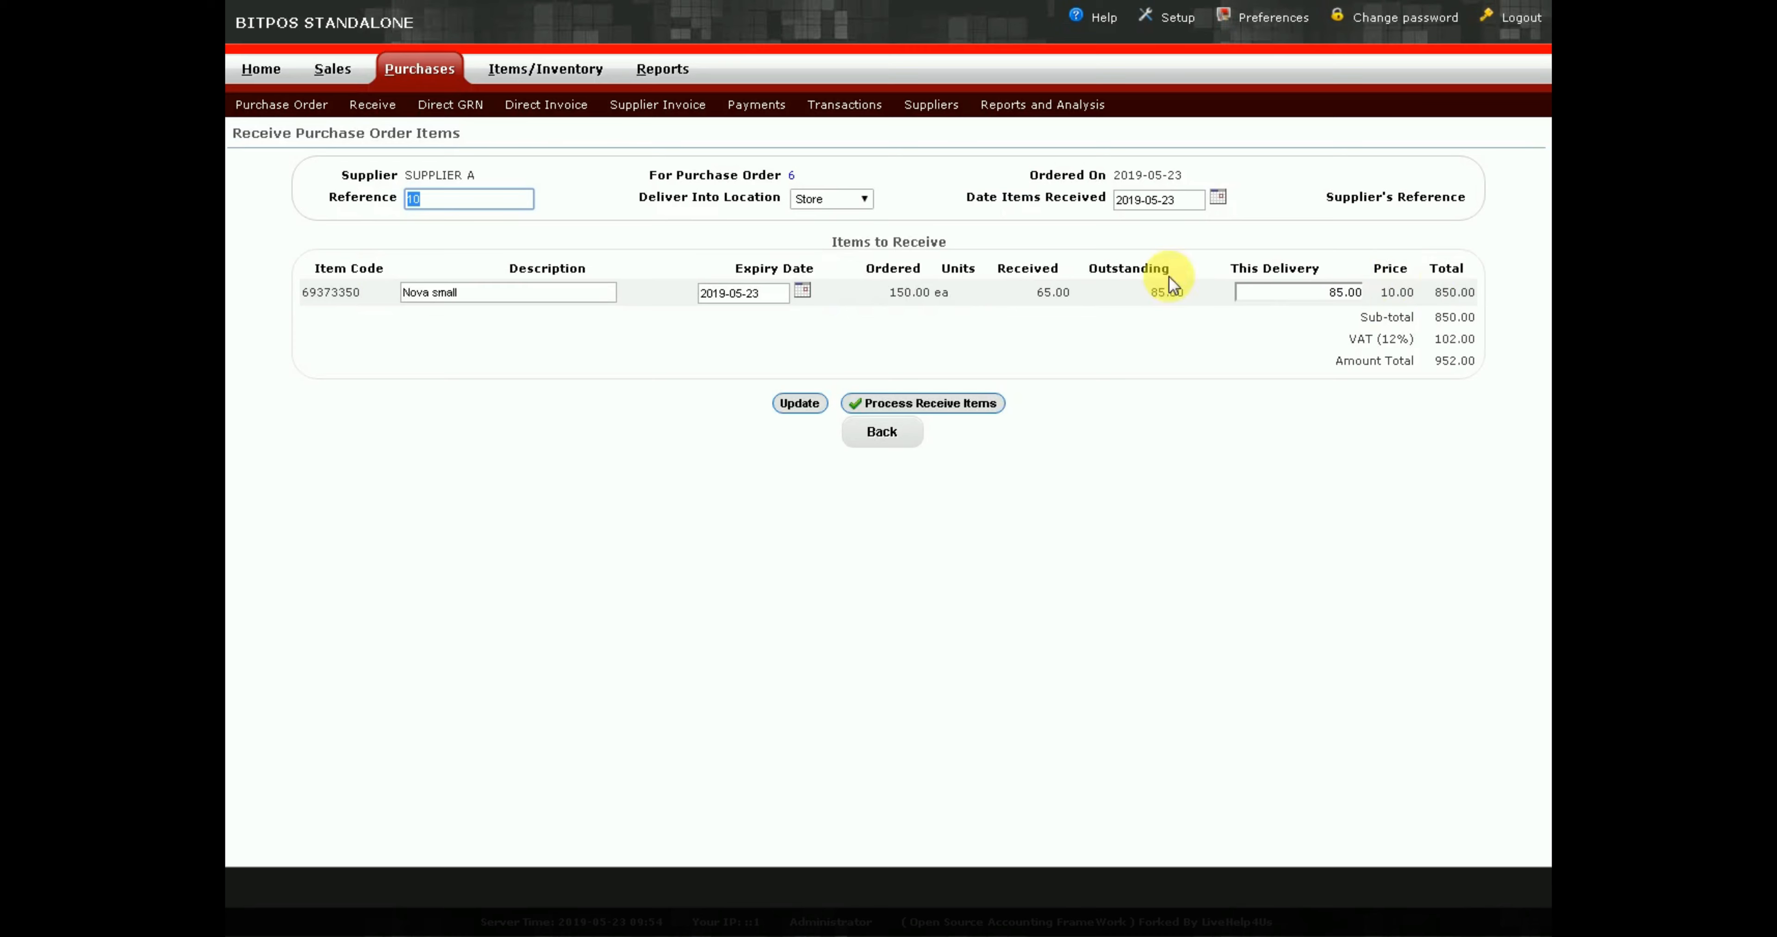
- Update the delivery for the 85 outstanding Nova small items and process them as received
left_click(557, 413)
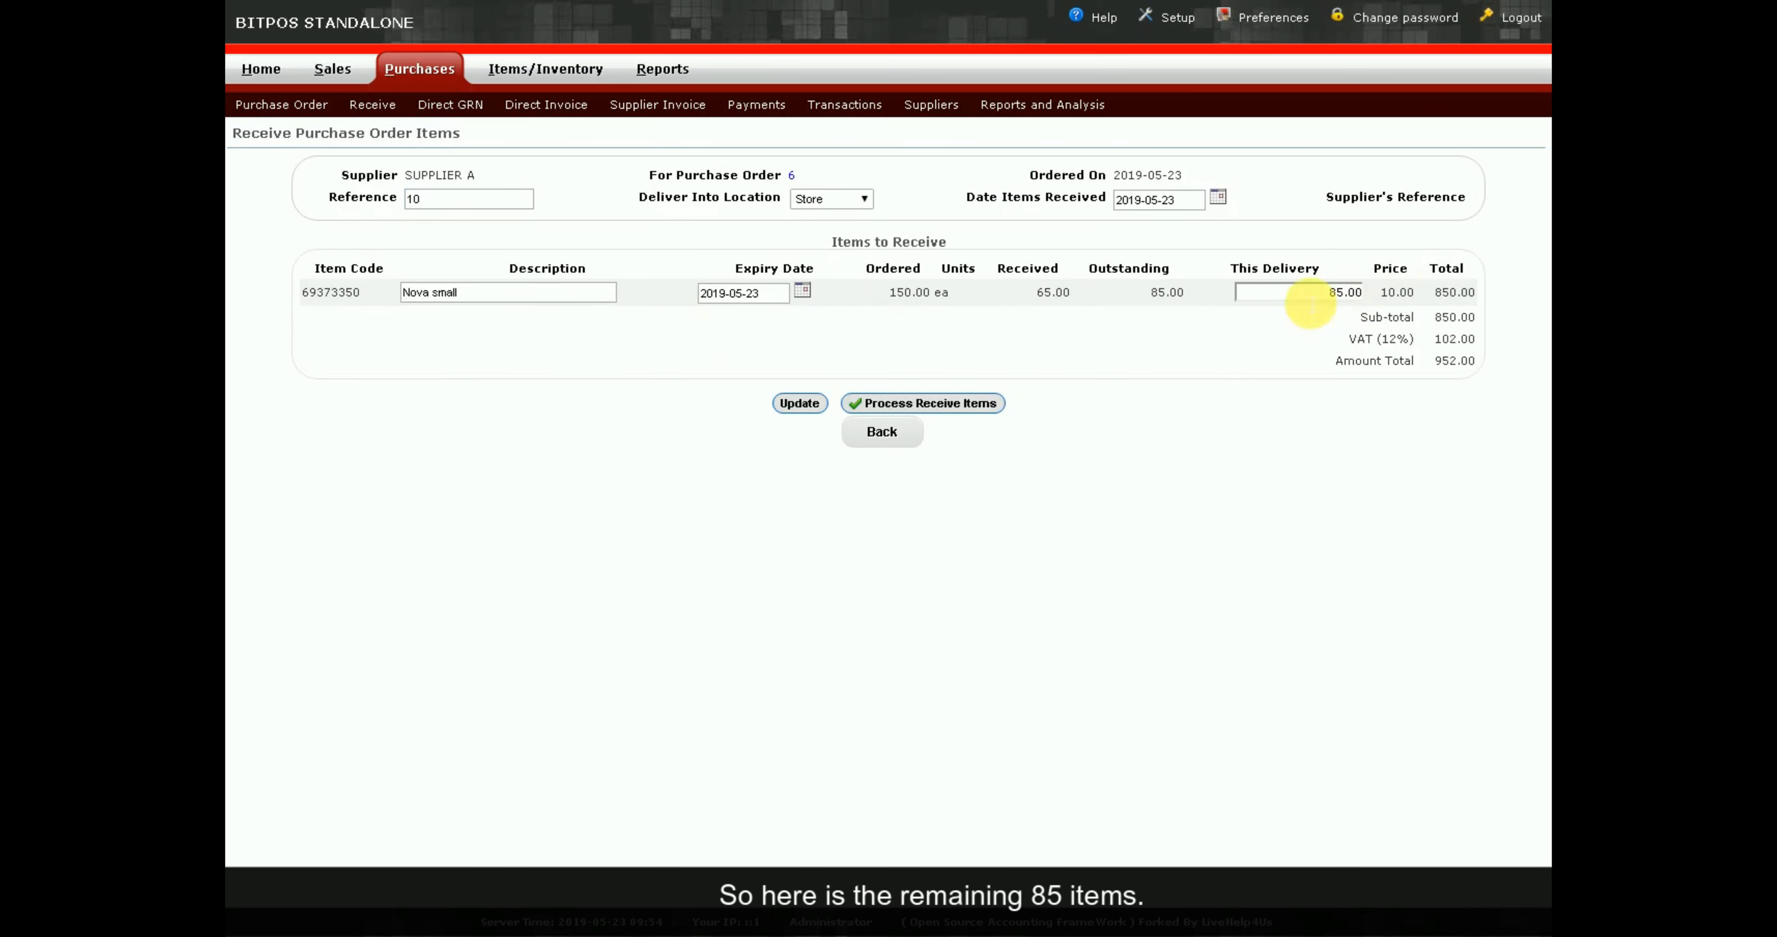
left_click_drag(1290, 293, 1354, 289)
left_click(1235, 458)
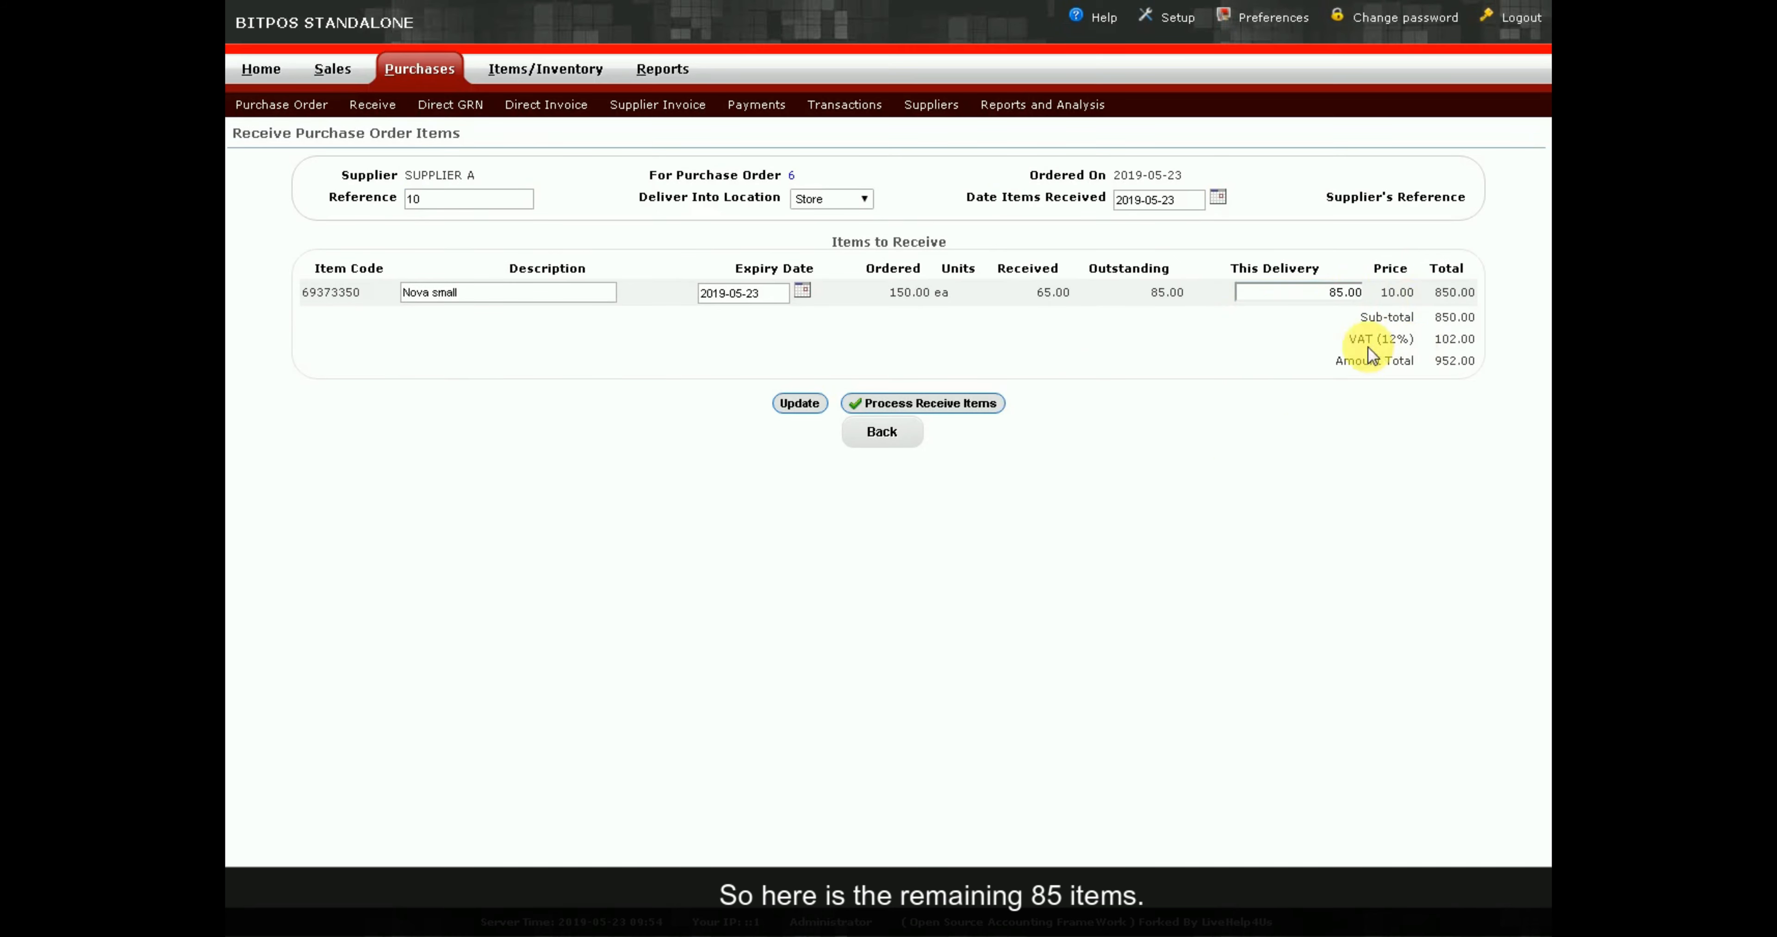
left_click(793, 405)
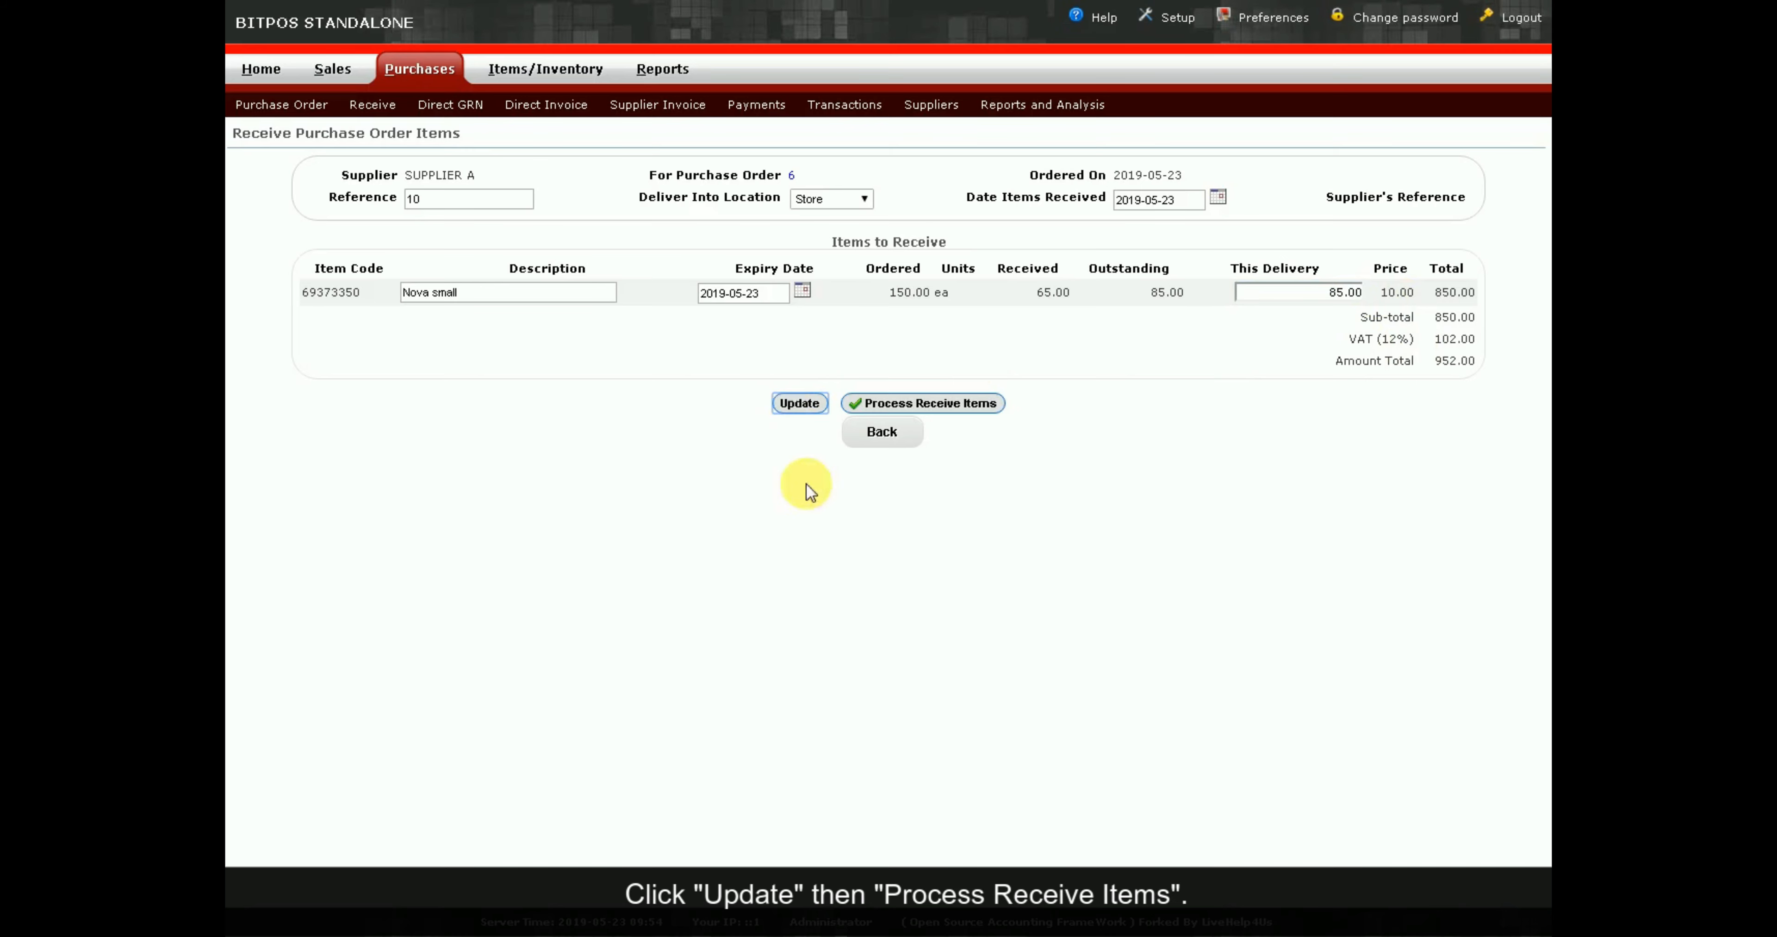
left_click(971, 404)
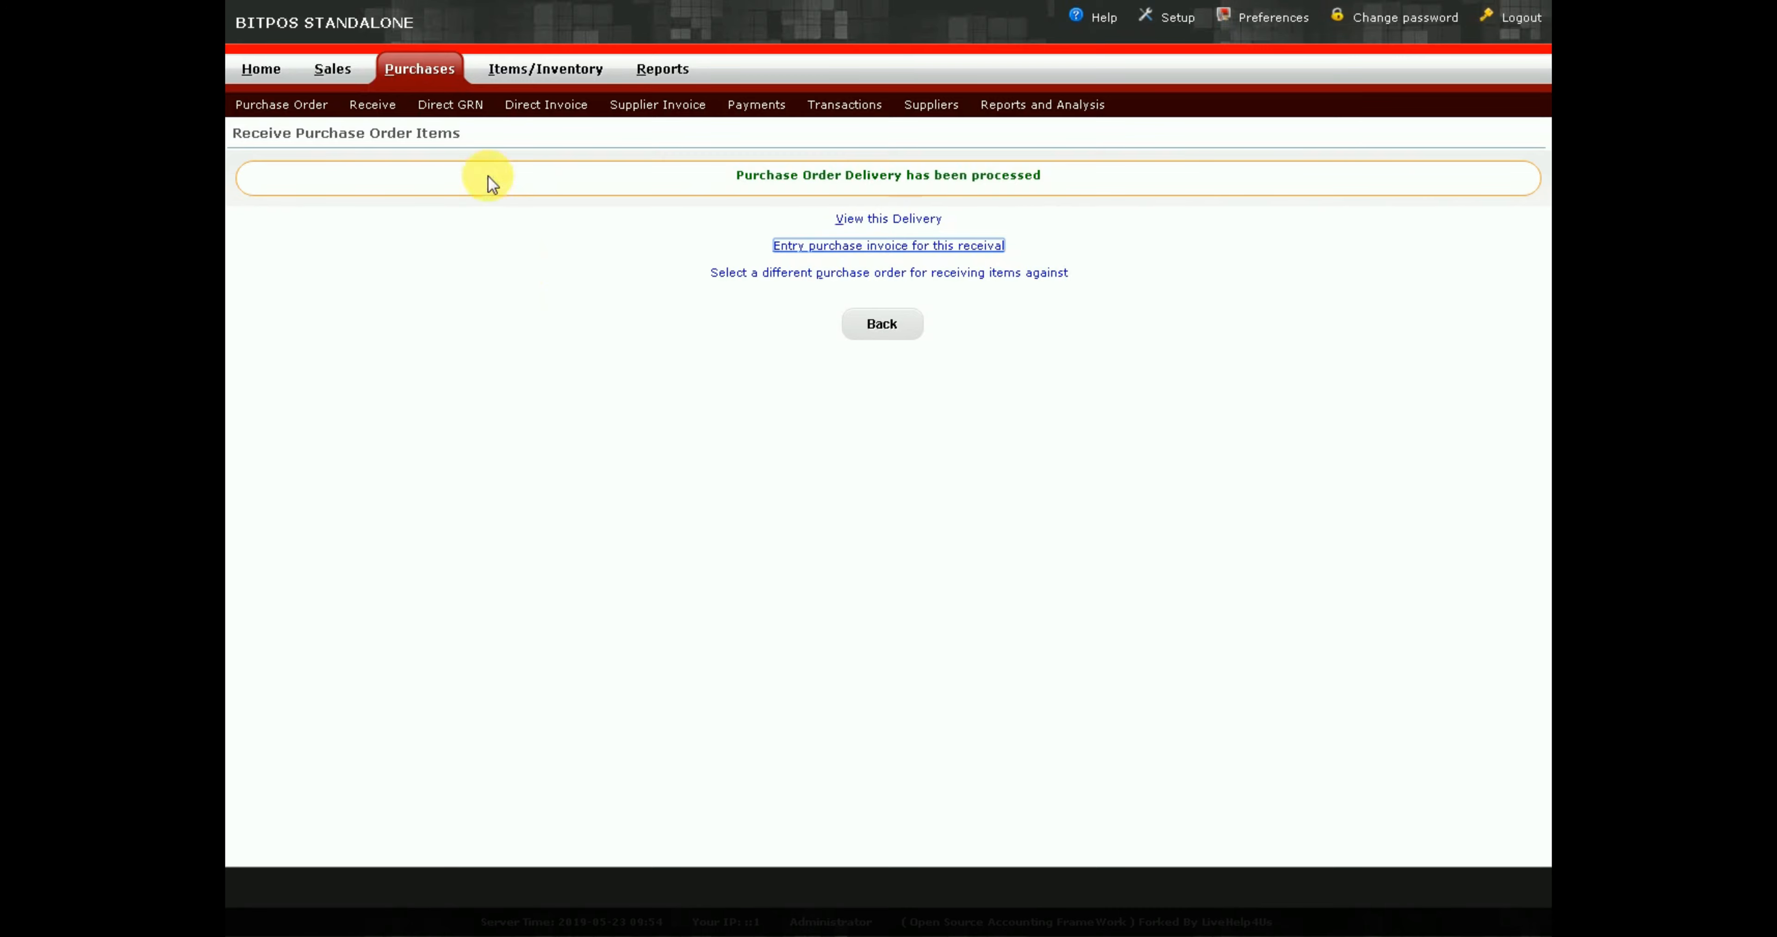
left_click_drag(706, 173, 1099, 178)
left_click(1116, 324)
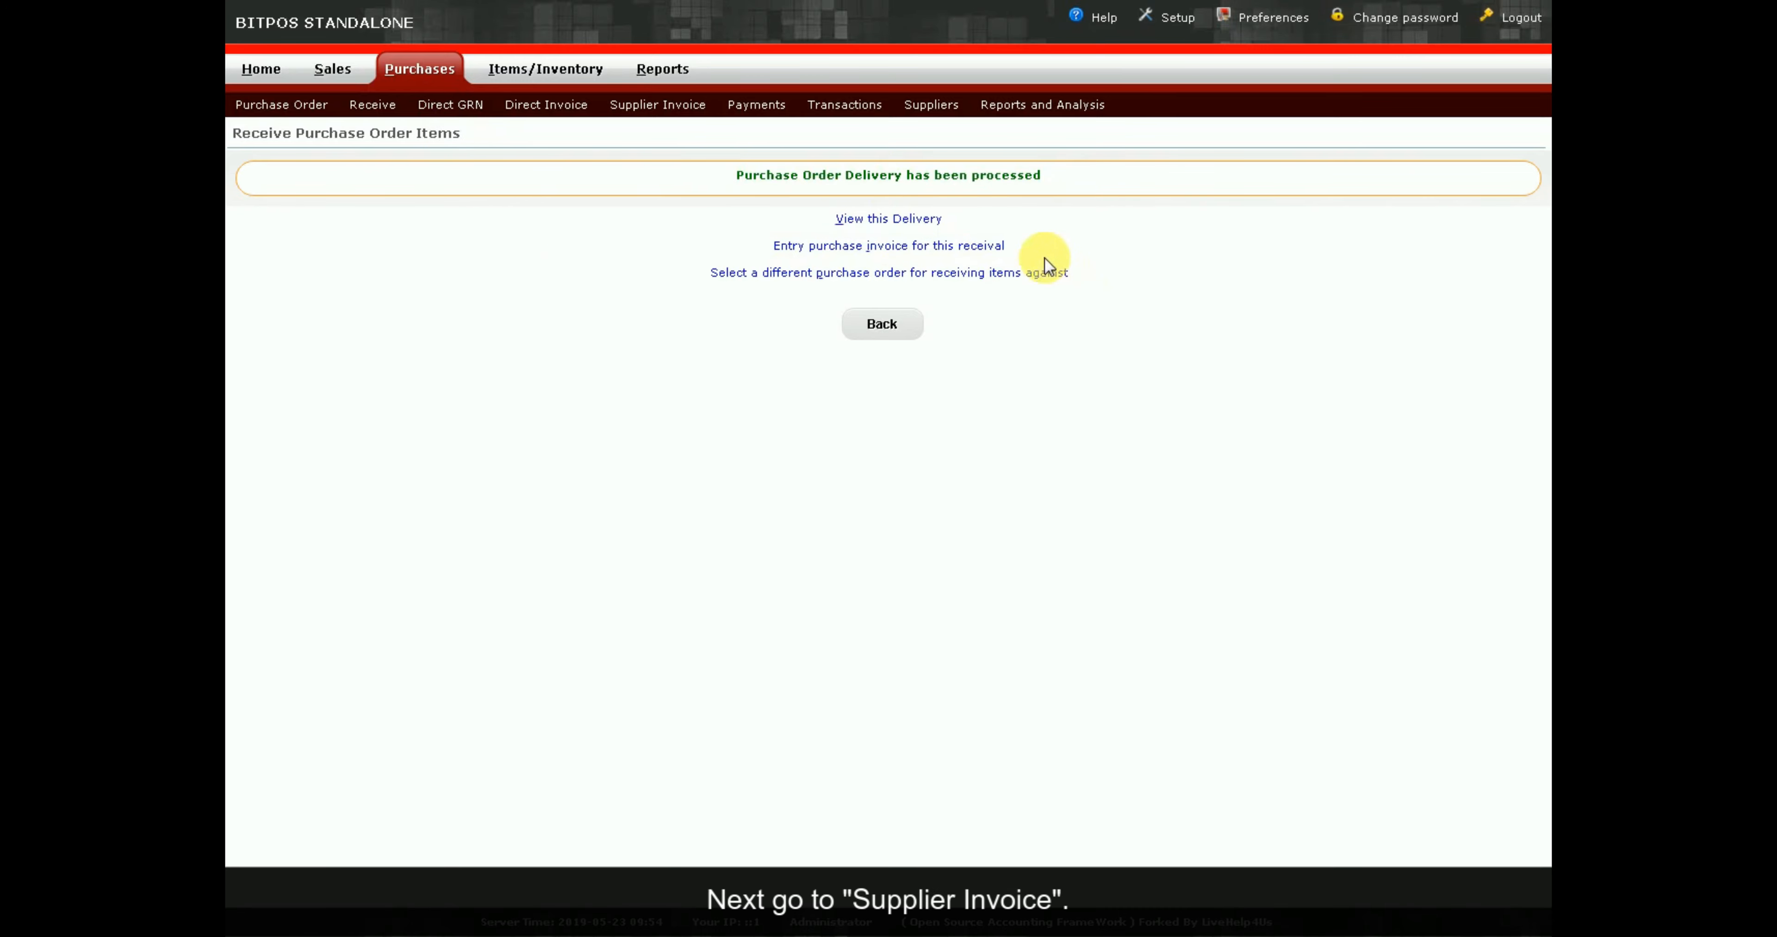
left_click(649, 107)
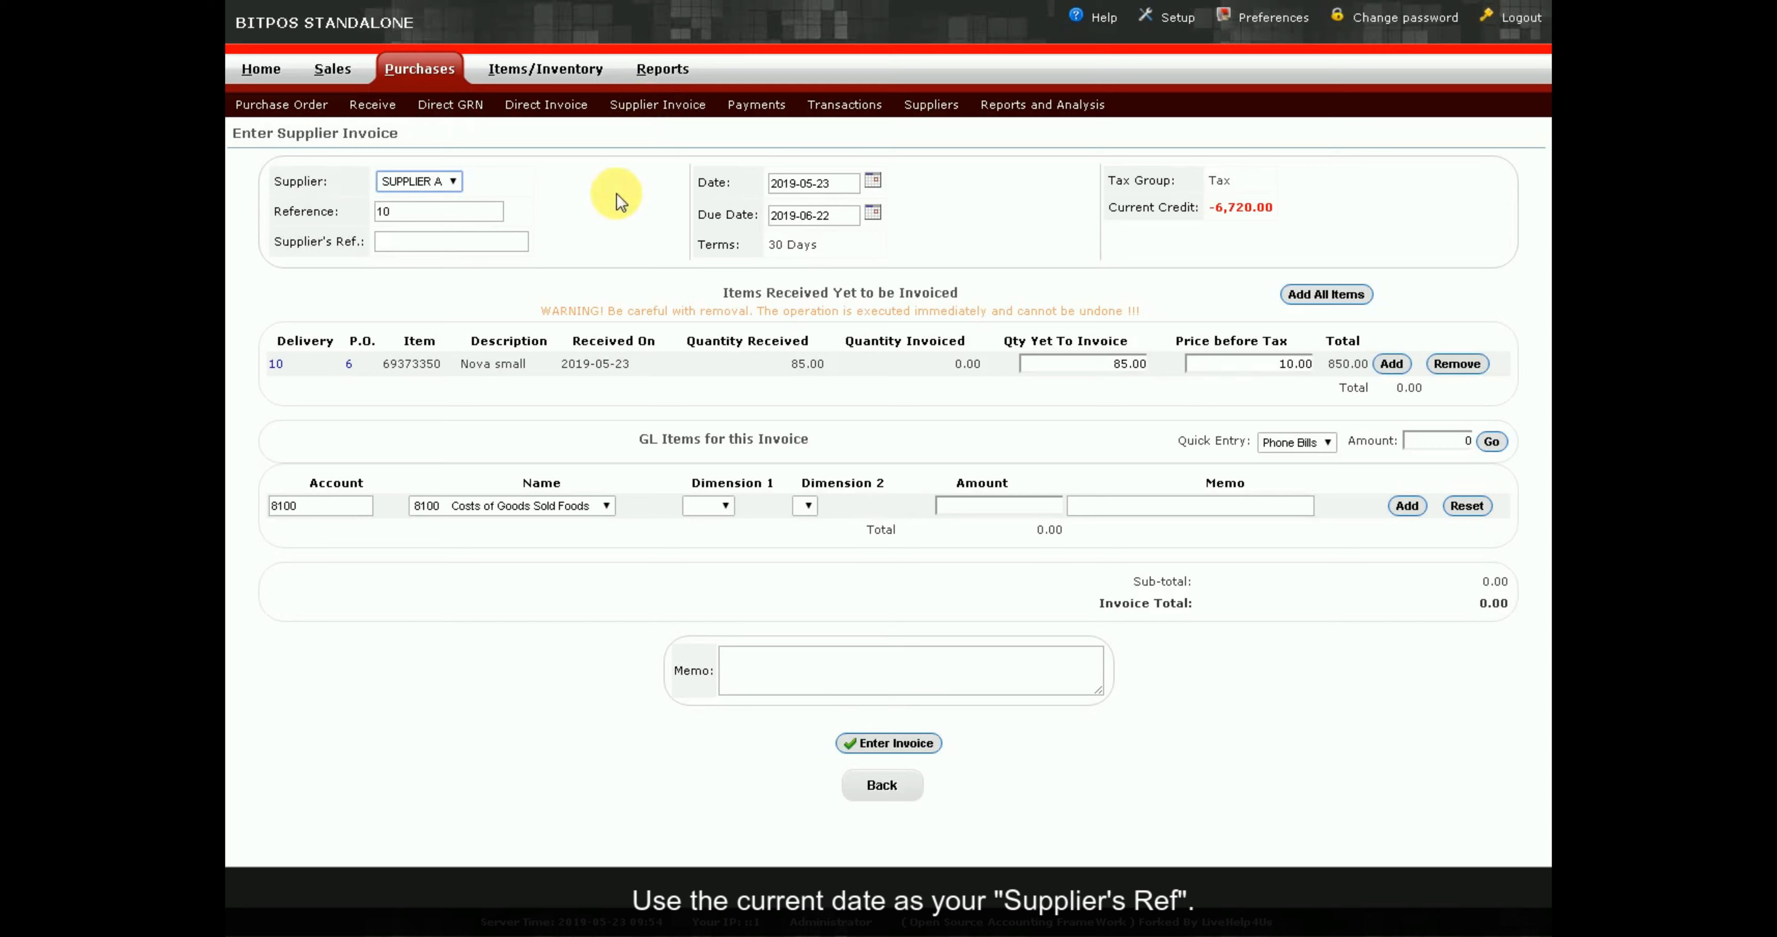
left_click(516, 248)
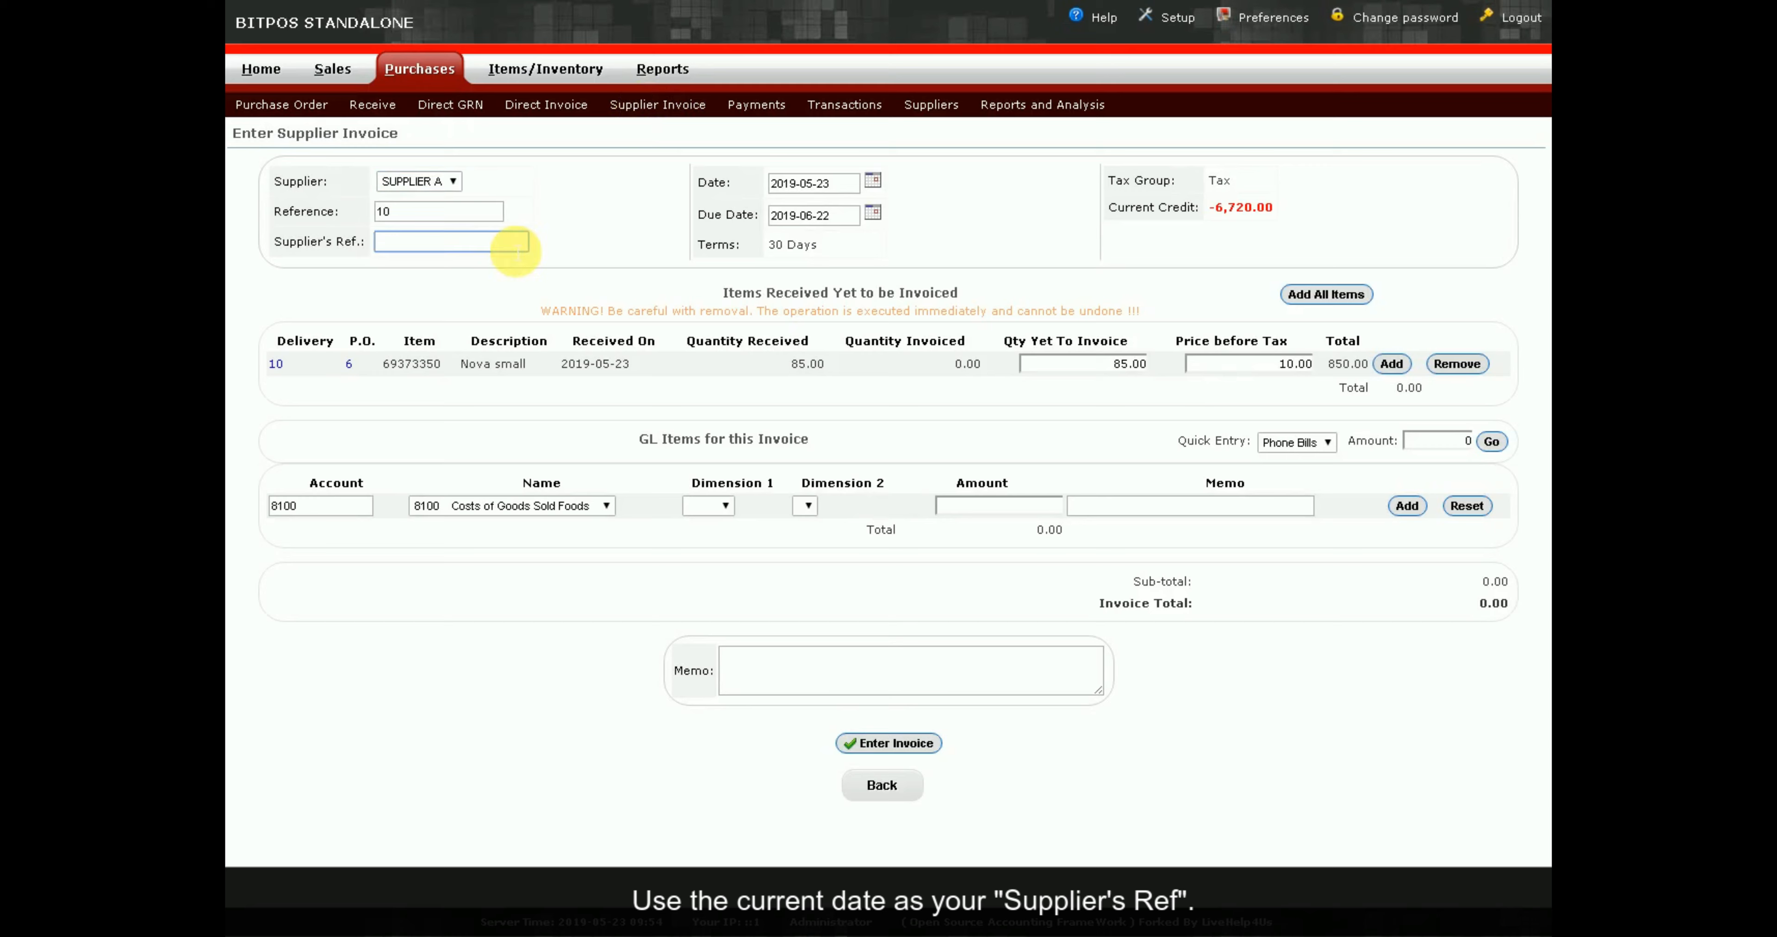
type("20190523")
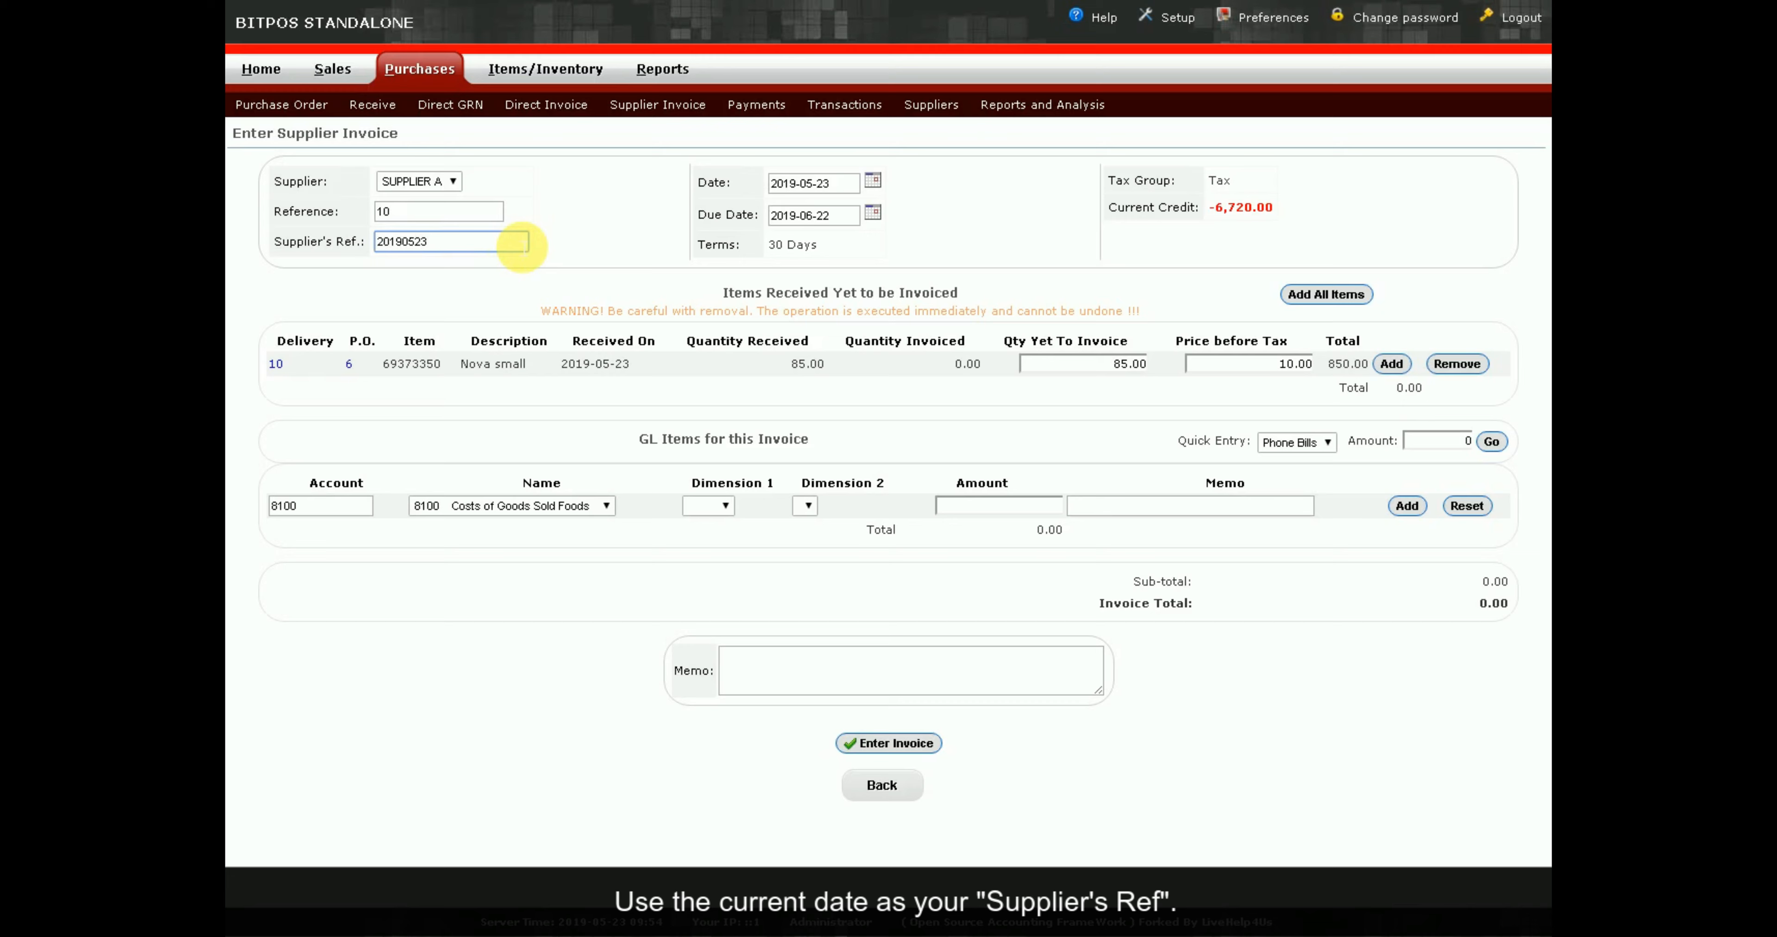
type("0954")
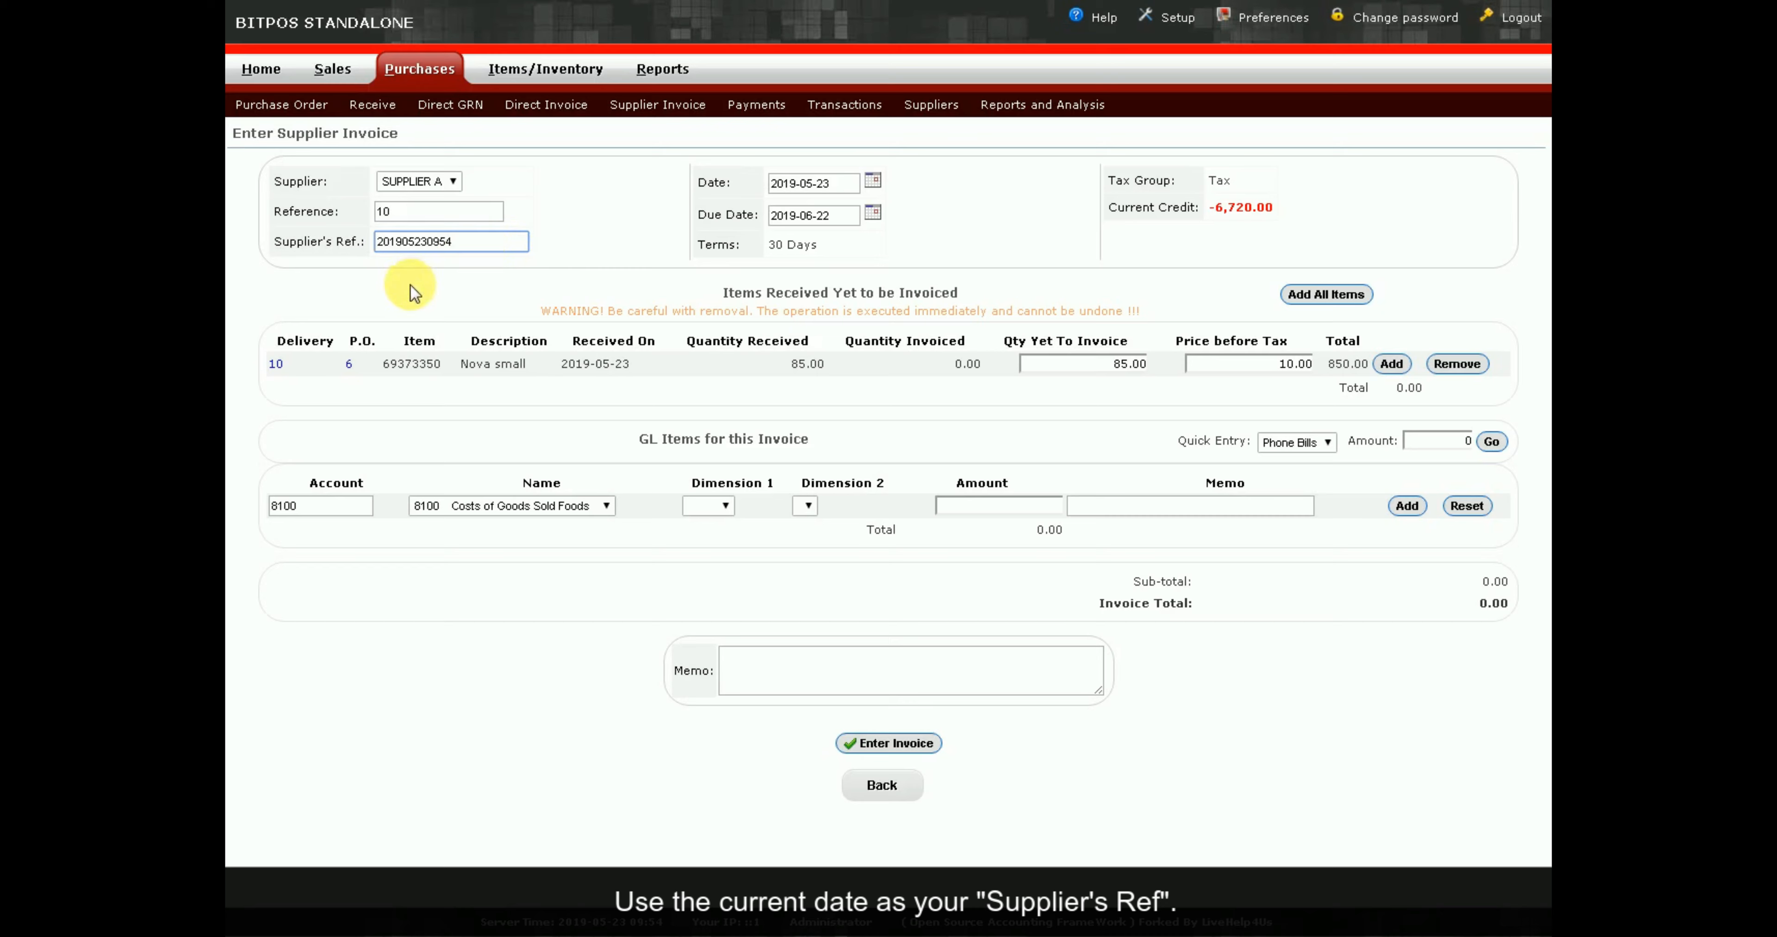
key("BackSpace")
type("5")
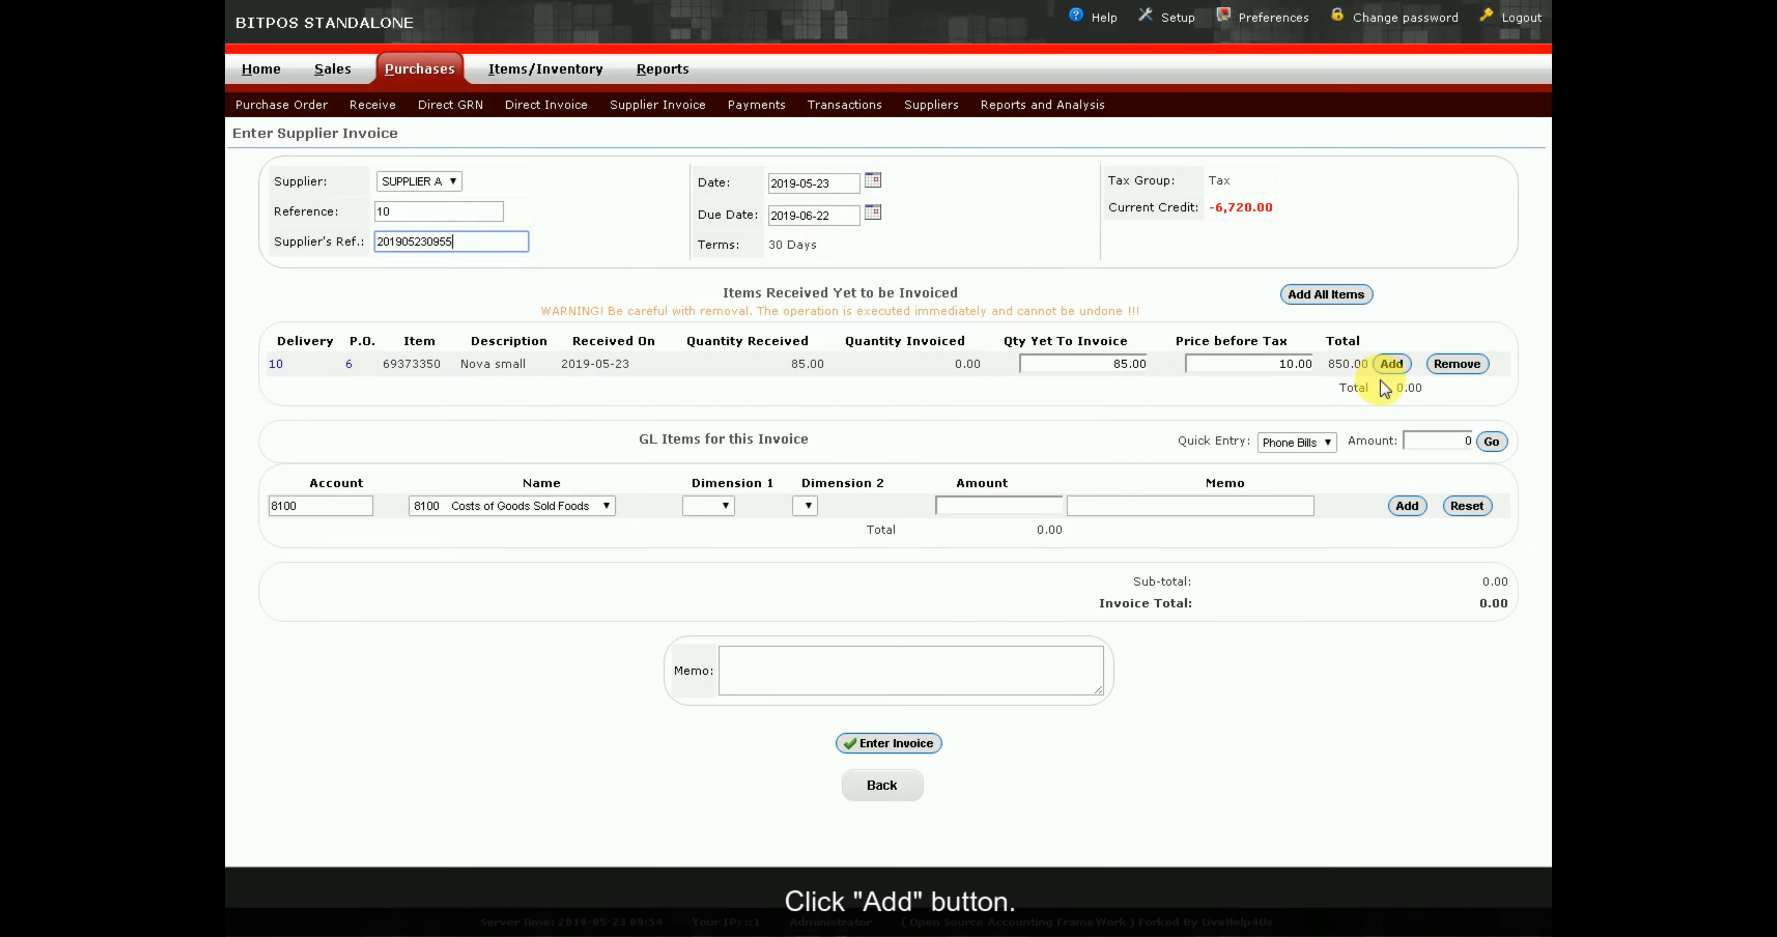
- Add the received Nova small delivery to the supplier invoice and enter the memo "Invoice"
left_click(1391, 363)
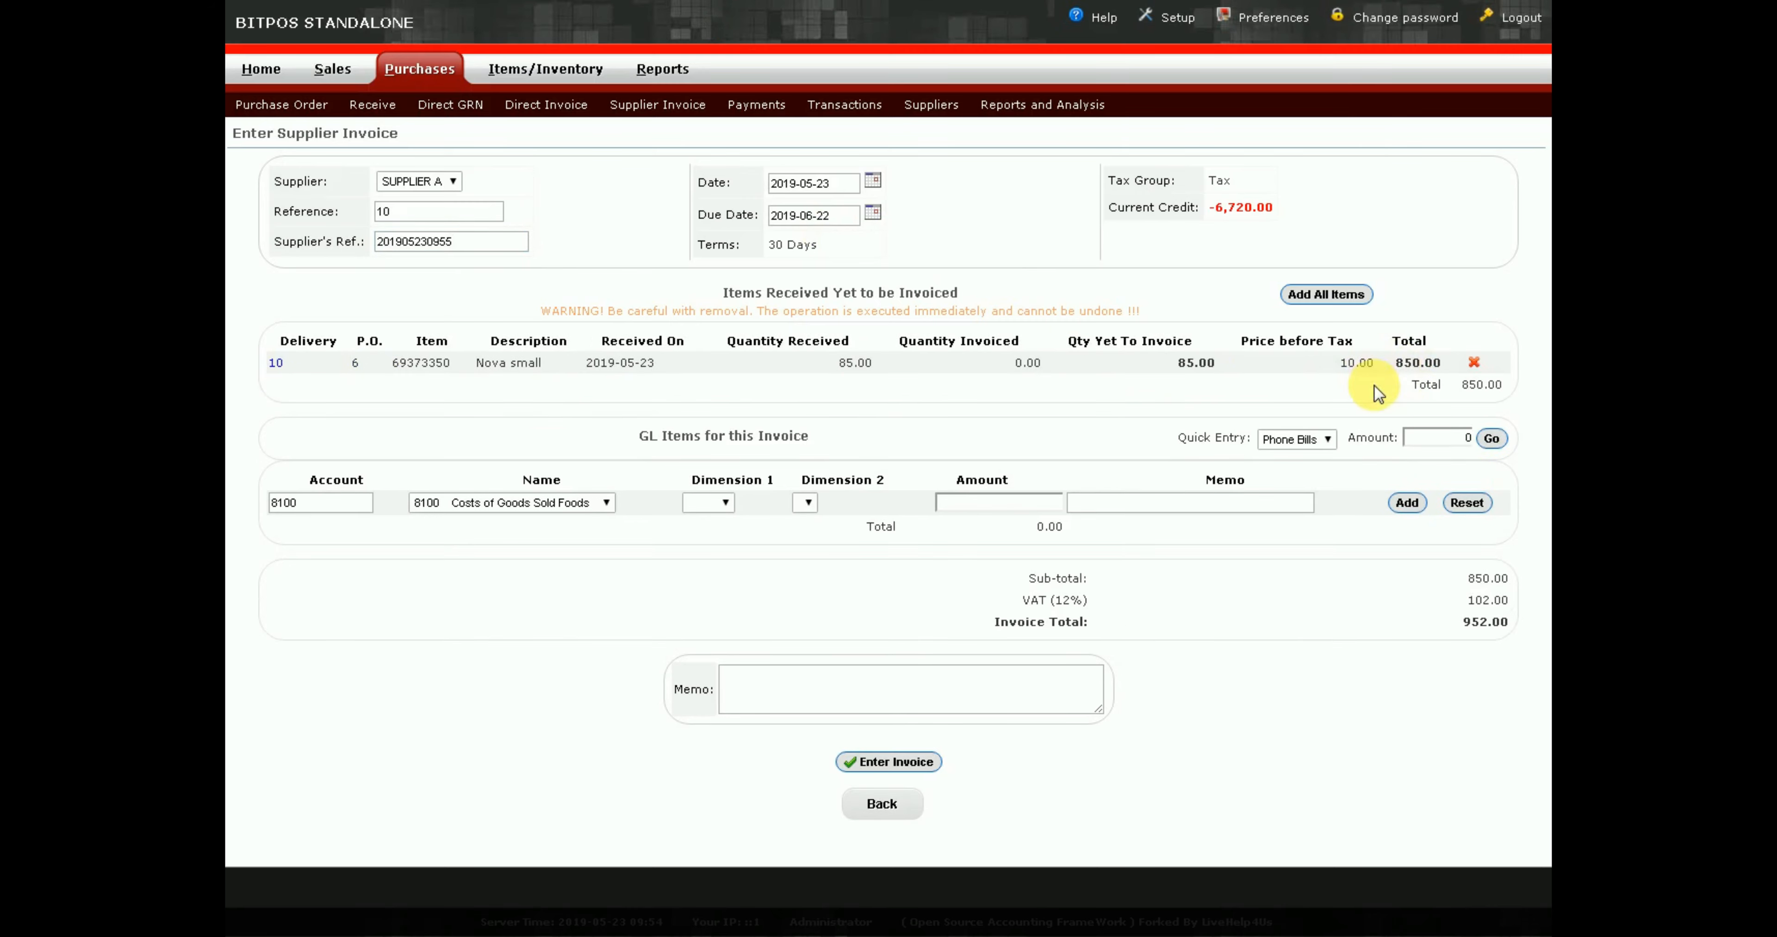
left_click(966, 696)
type("INvoic")
key("BackSpace")
key("BackSpace")
key("BackSpace")
key("BackSpace")
type("nvoi")
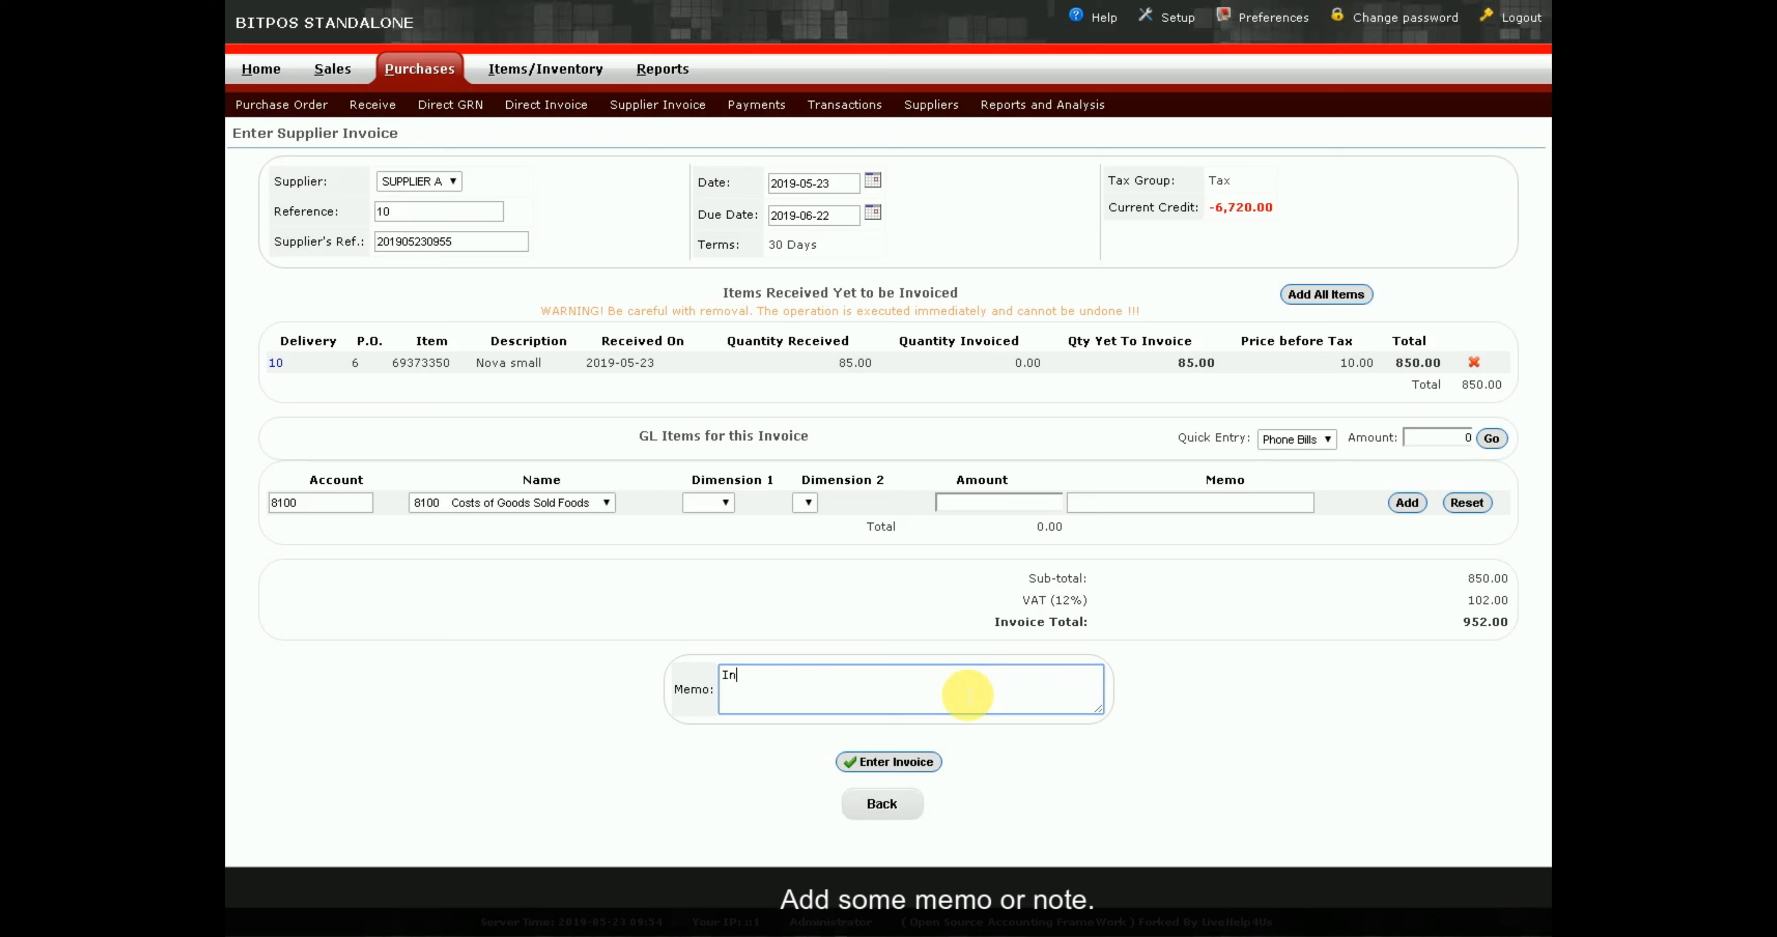
key("BackSpace")
key("BackSpace")
key("BackSpace")
type("voice")
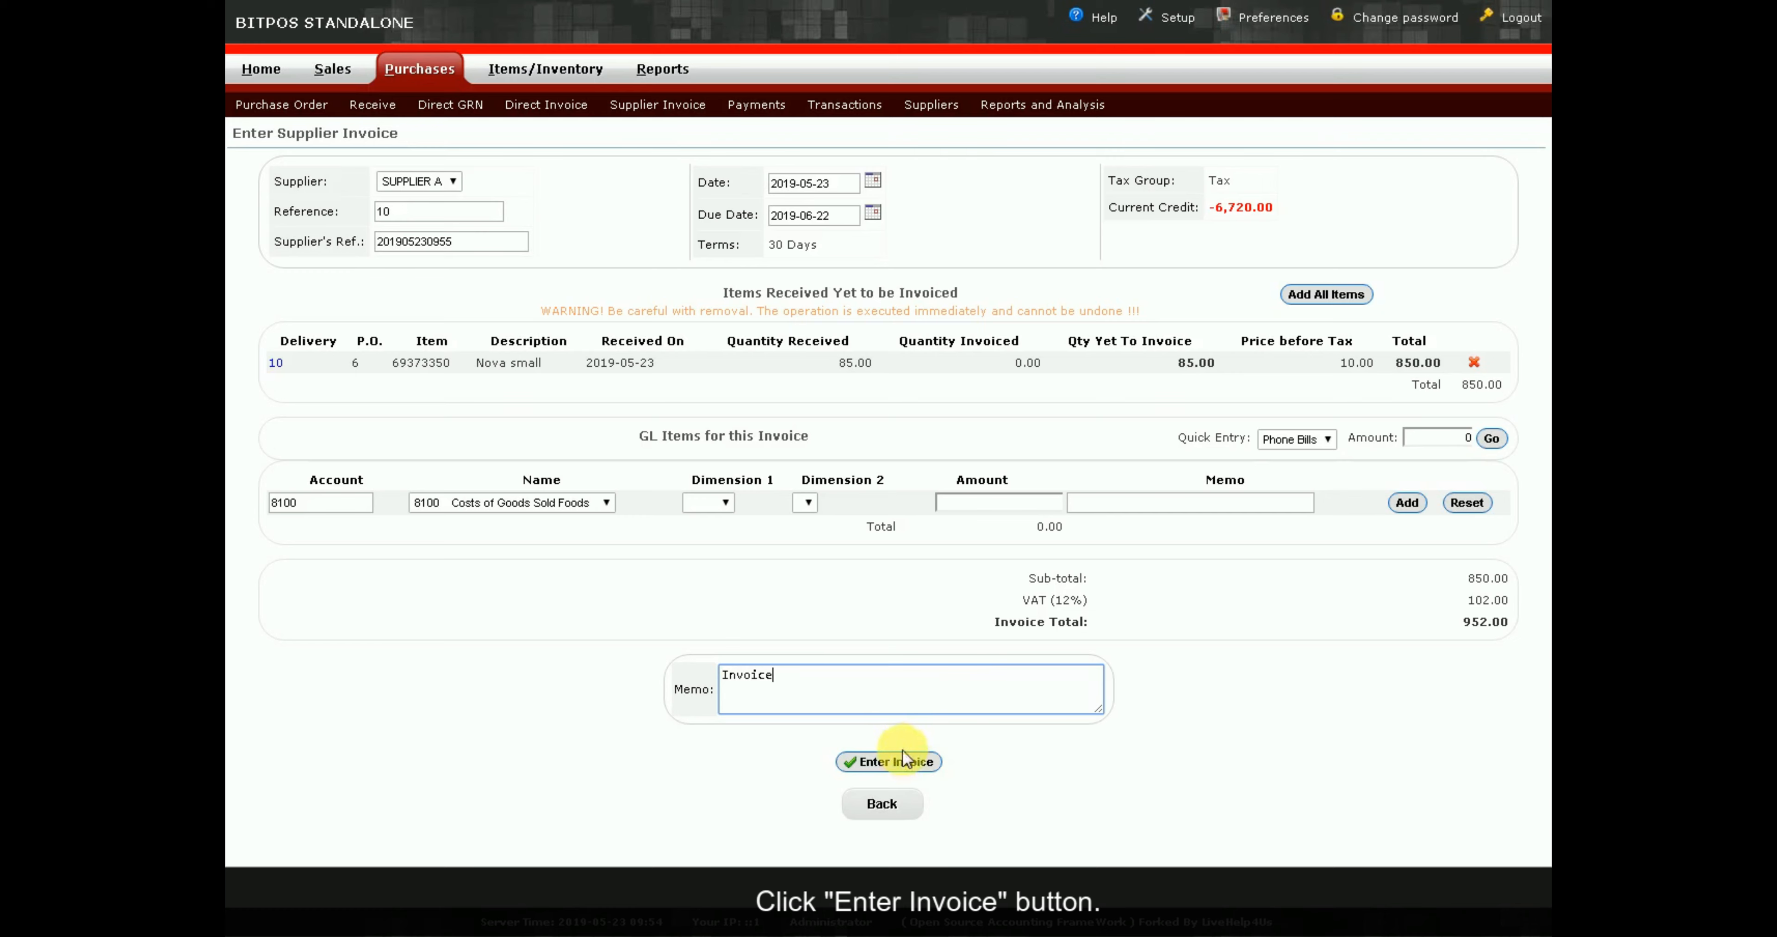
- Submit the supplier invoice and check that it was processed
left_click(894, 762)
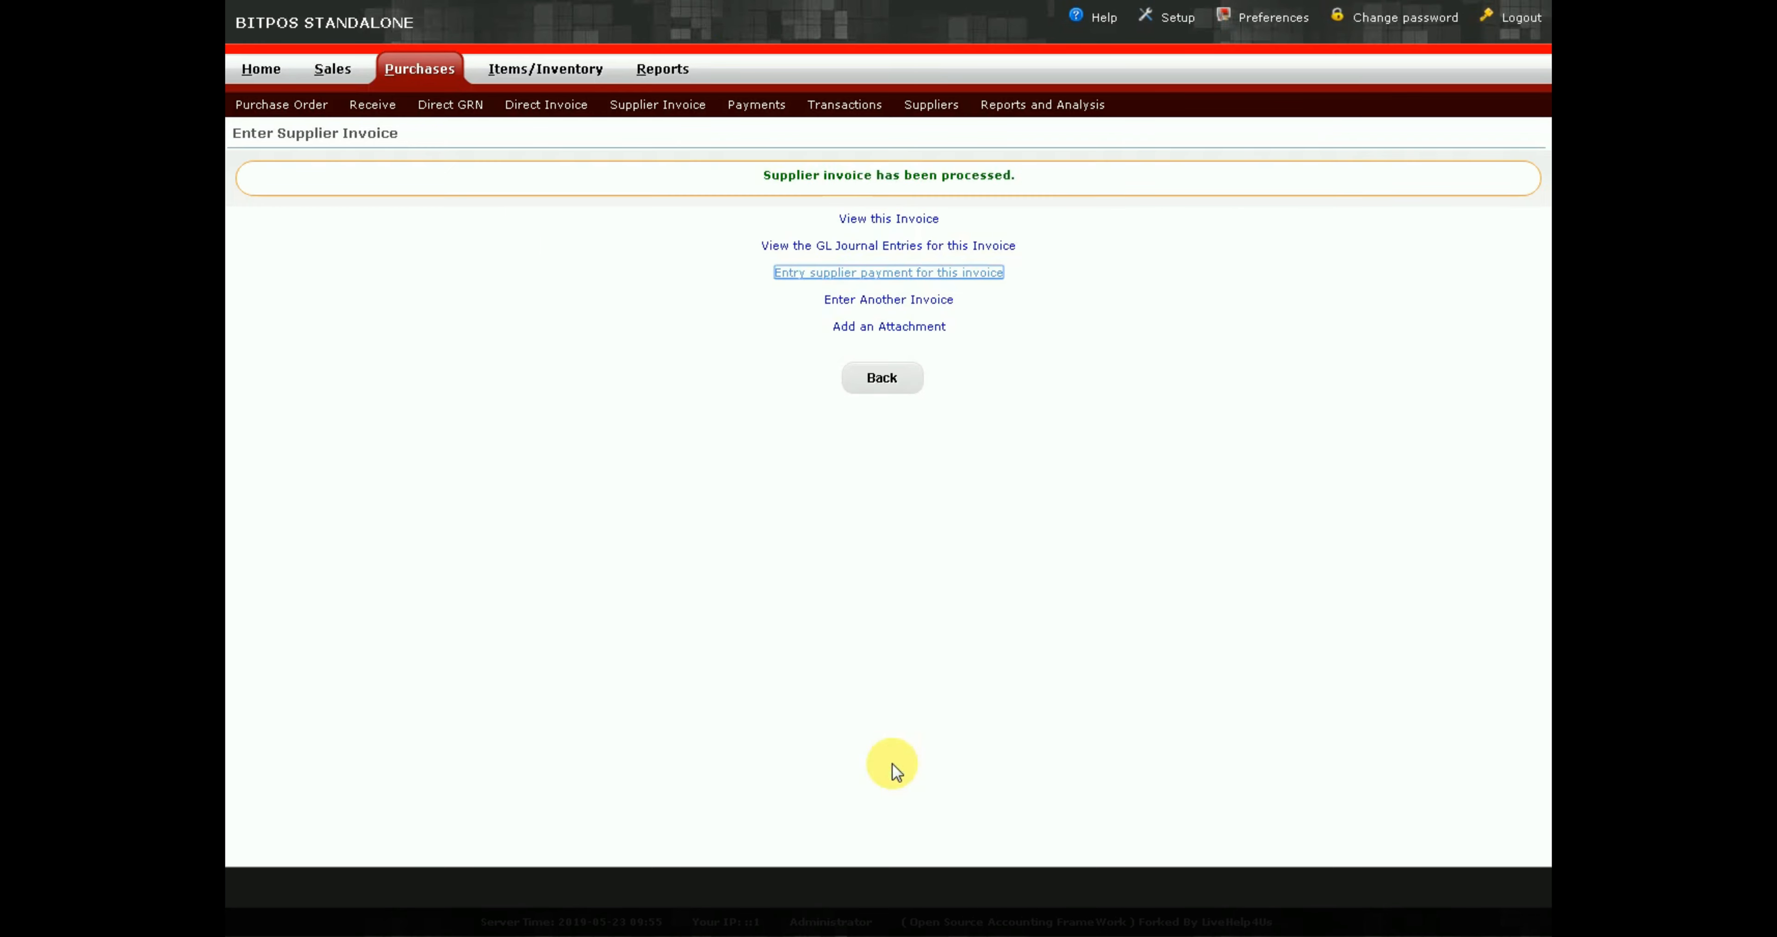
left_click_drag(752, 175, 1061, 178)
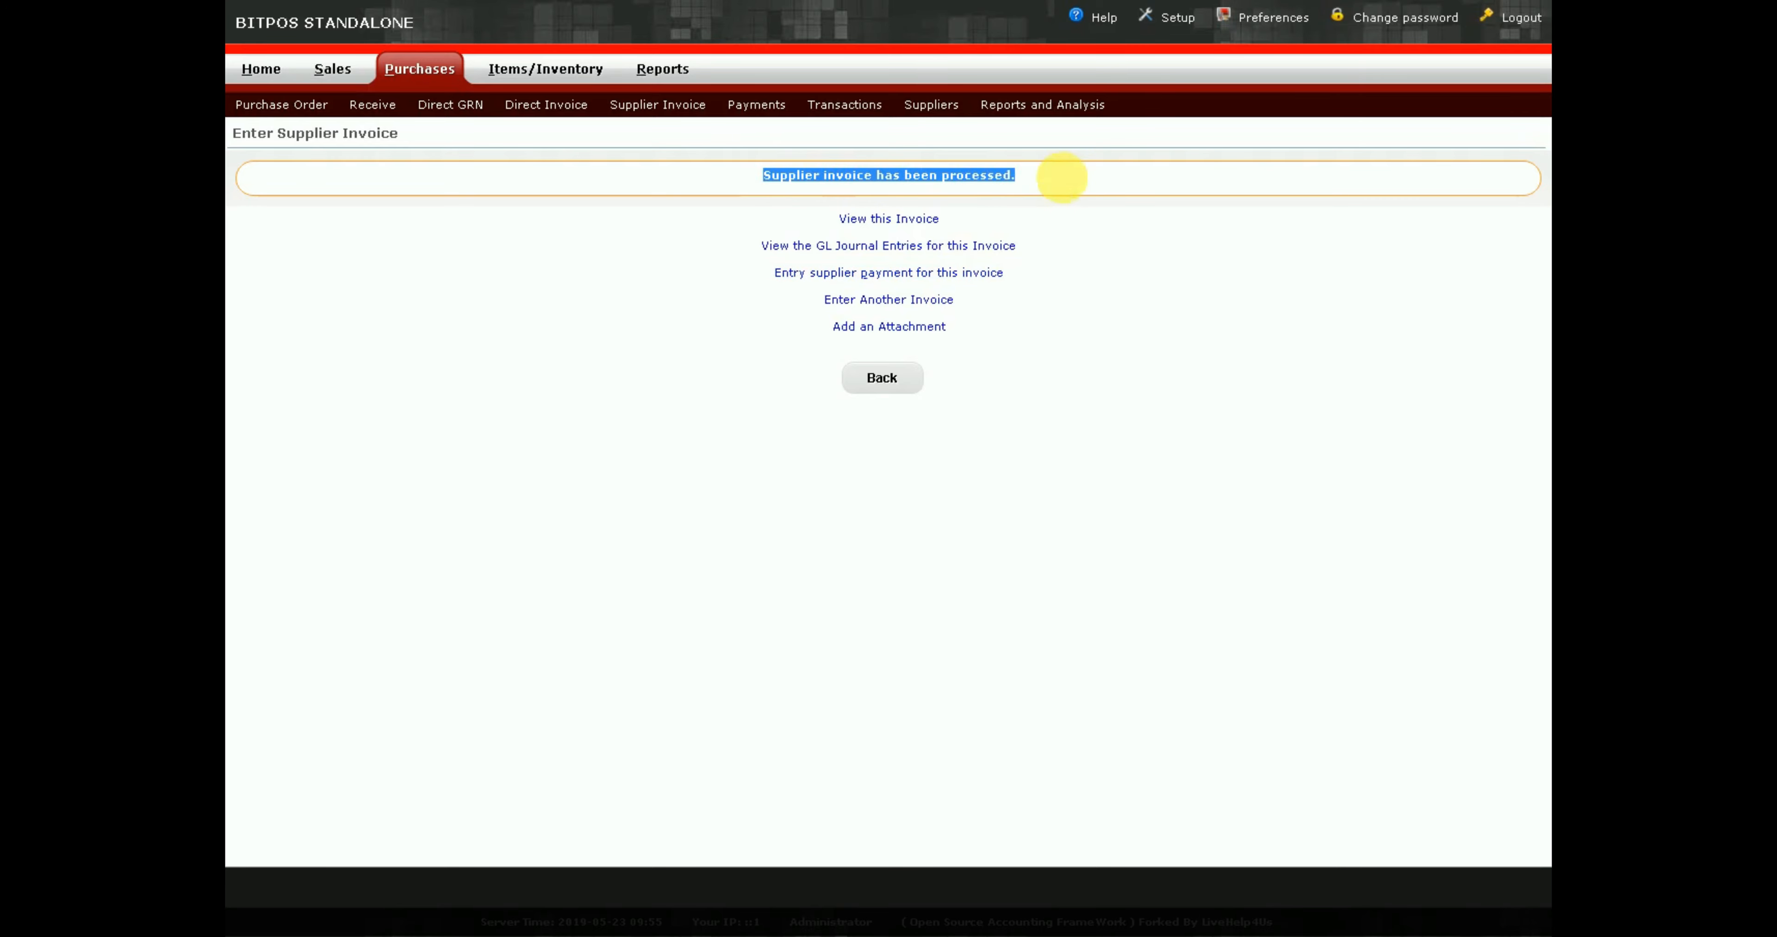
left_click(1110, 286)
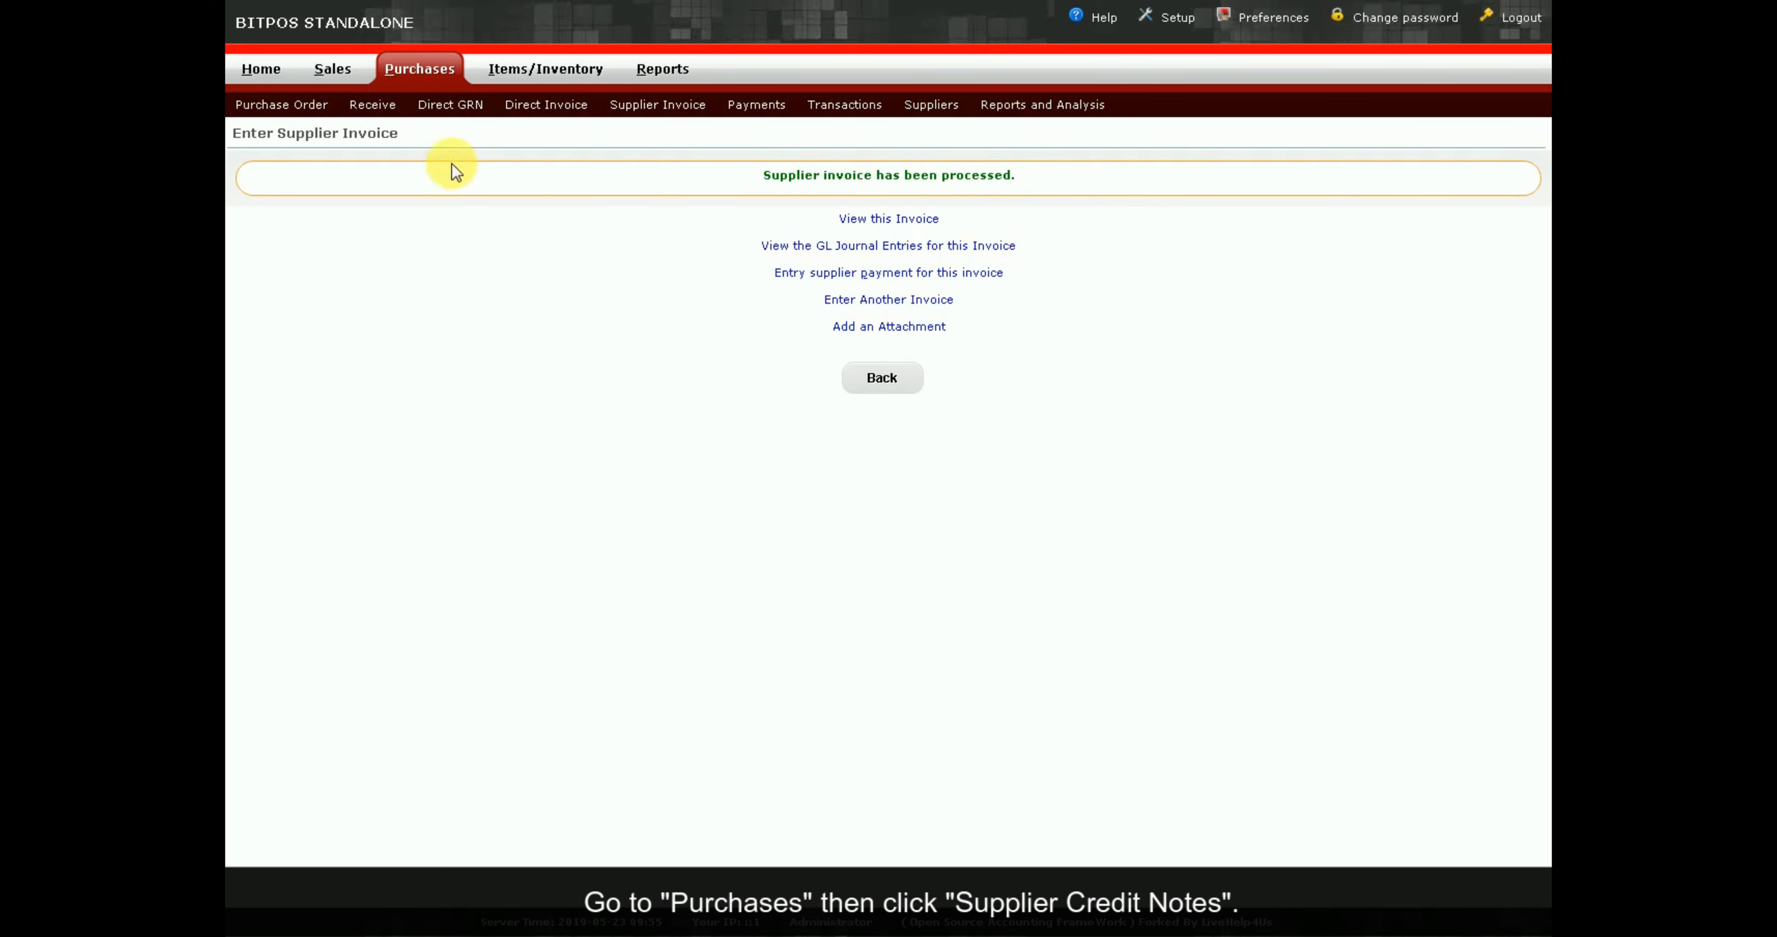
- Open a supplier credit note for SUPPLIER A and add the delivery of 85 Nova small items to it
left_click(397, 64)
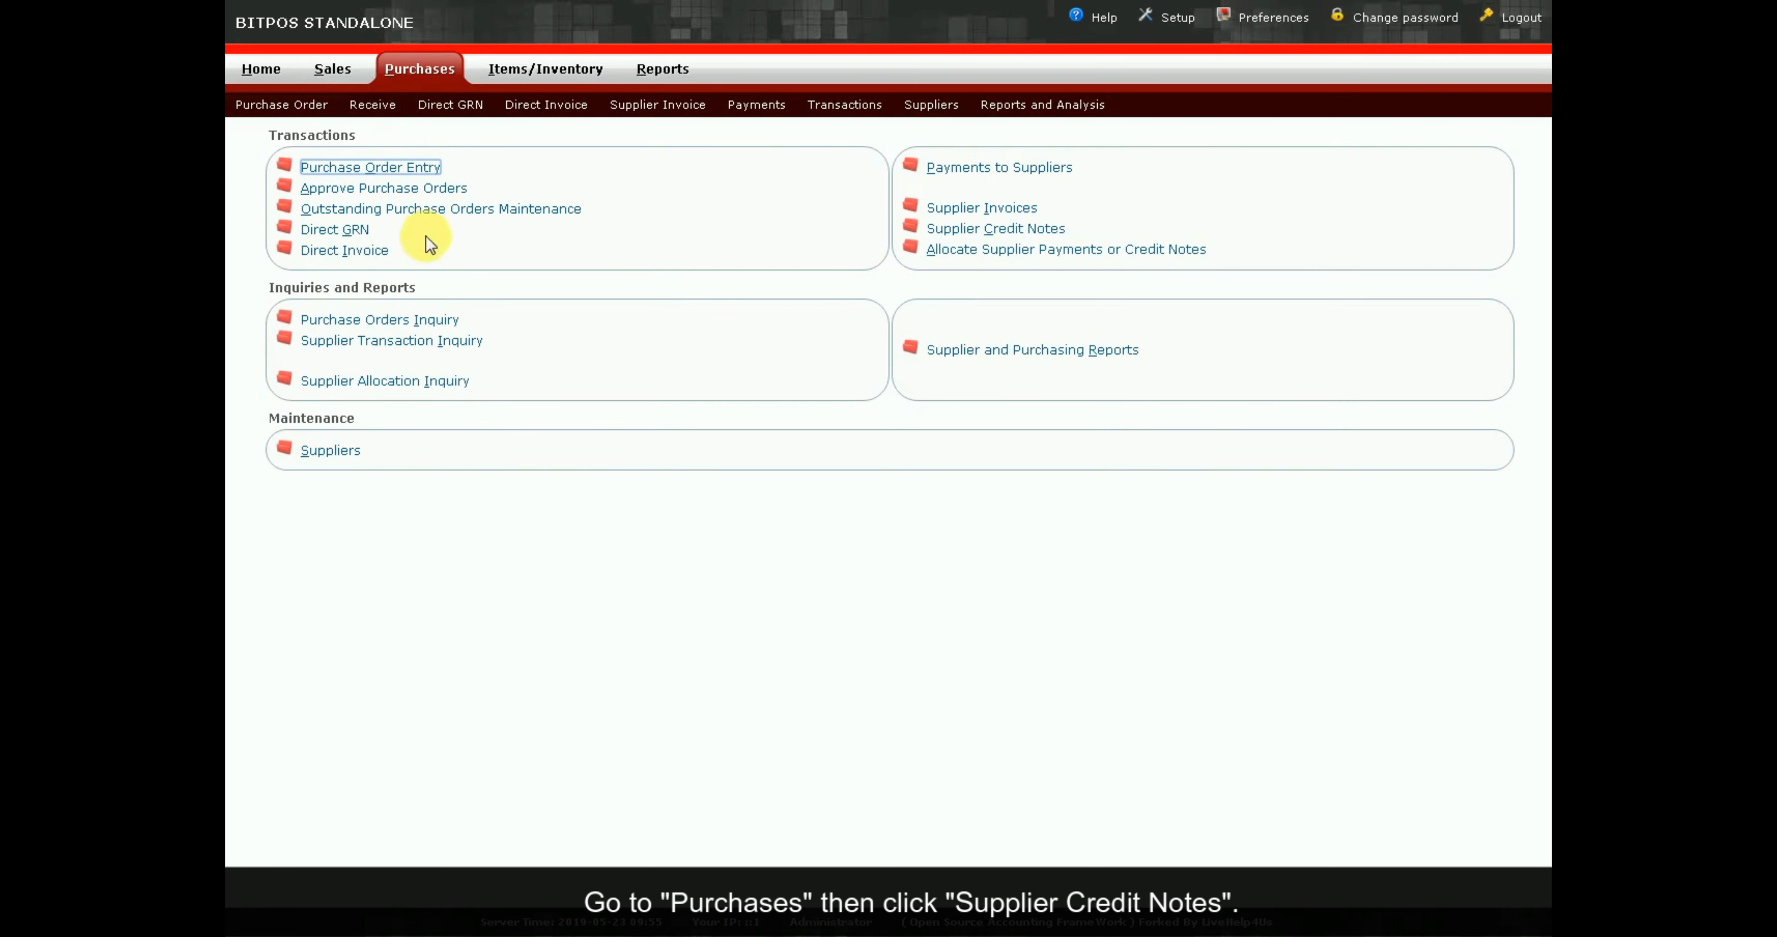
left_click(992, 232)
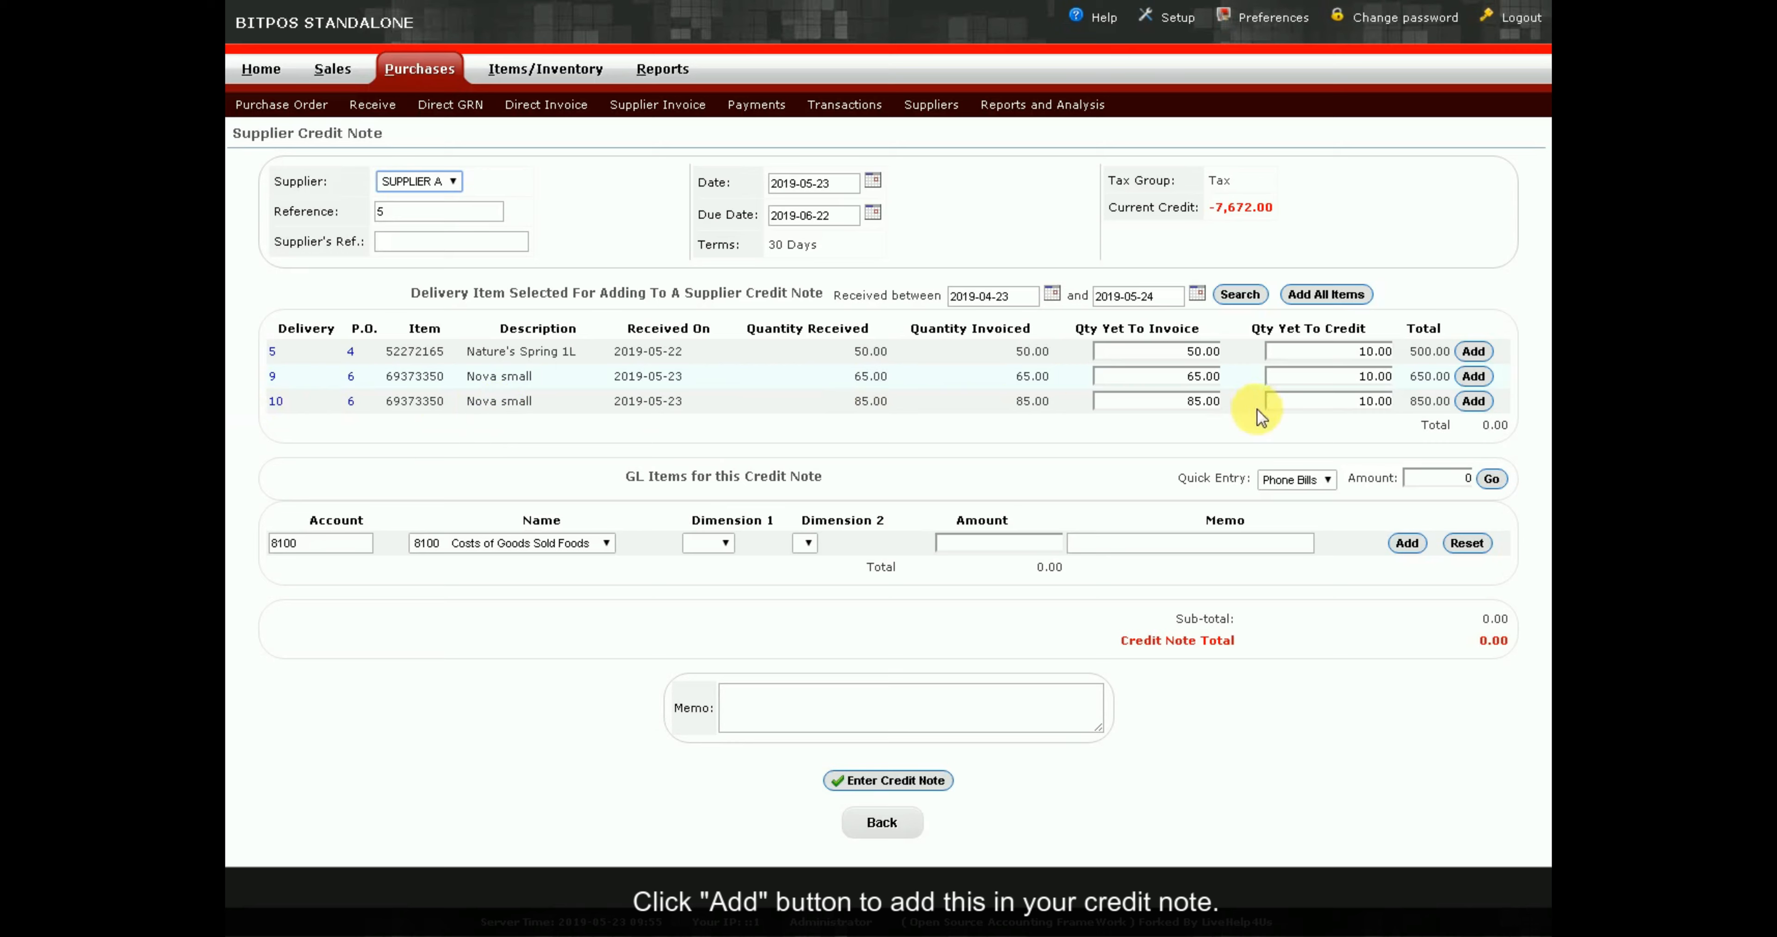
left_click(1476, 403)
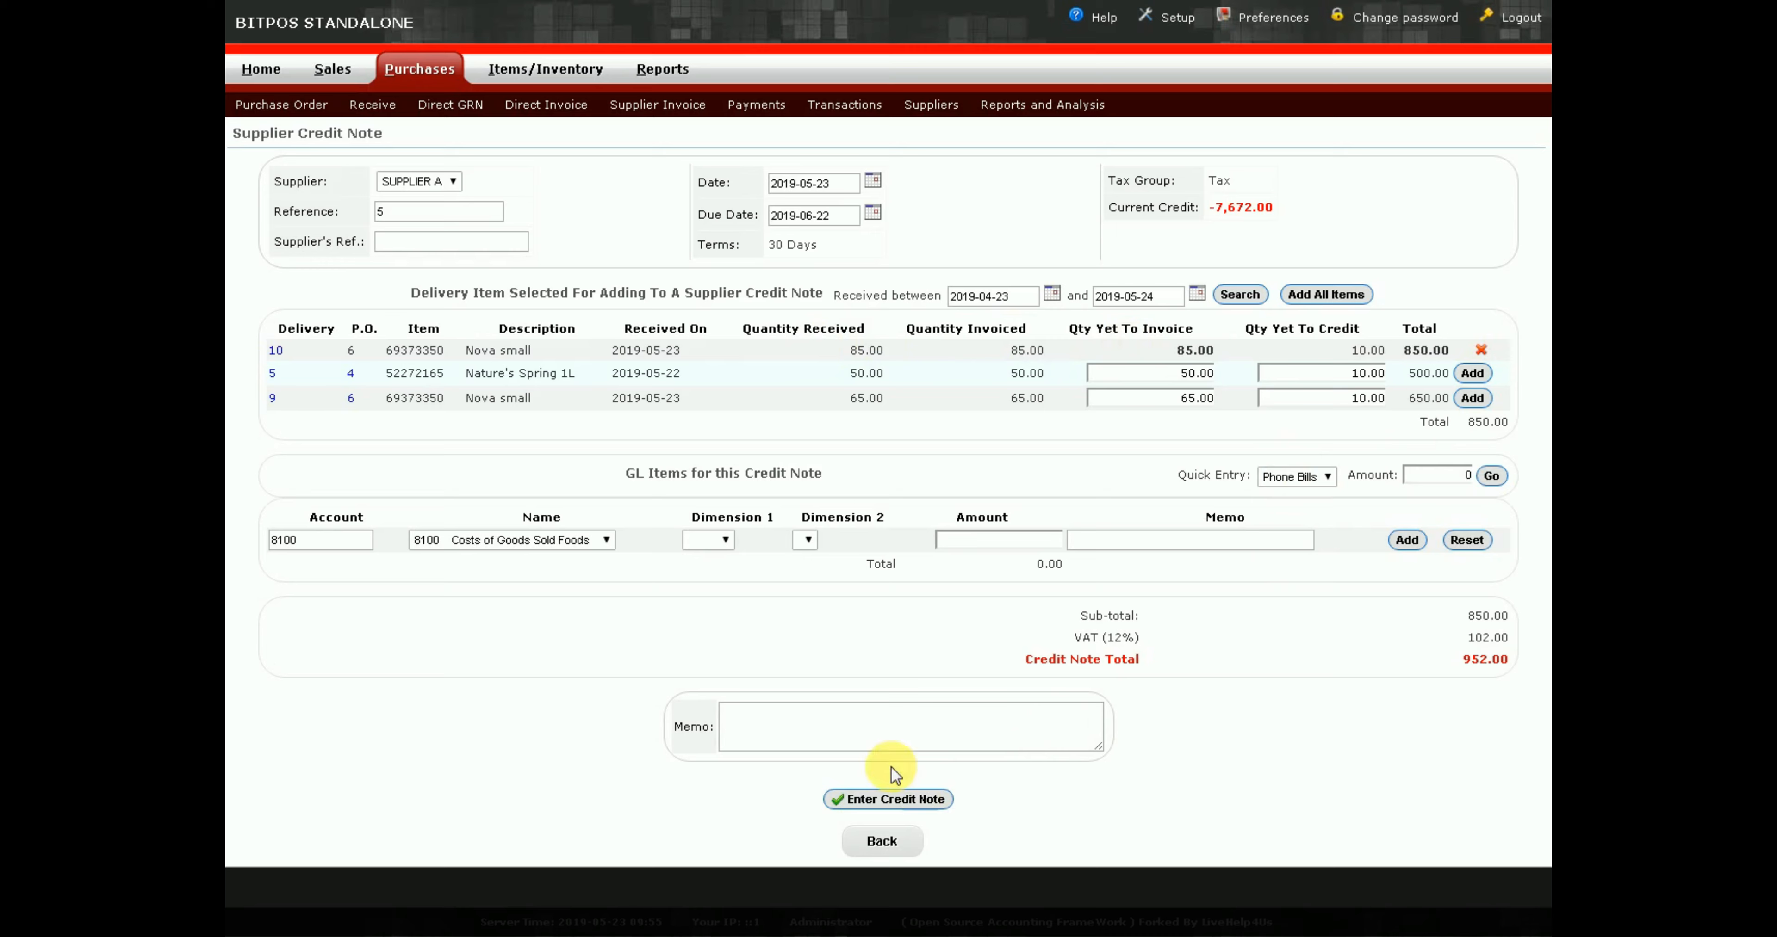
left_click(521, 245)
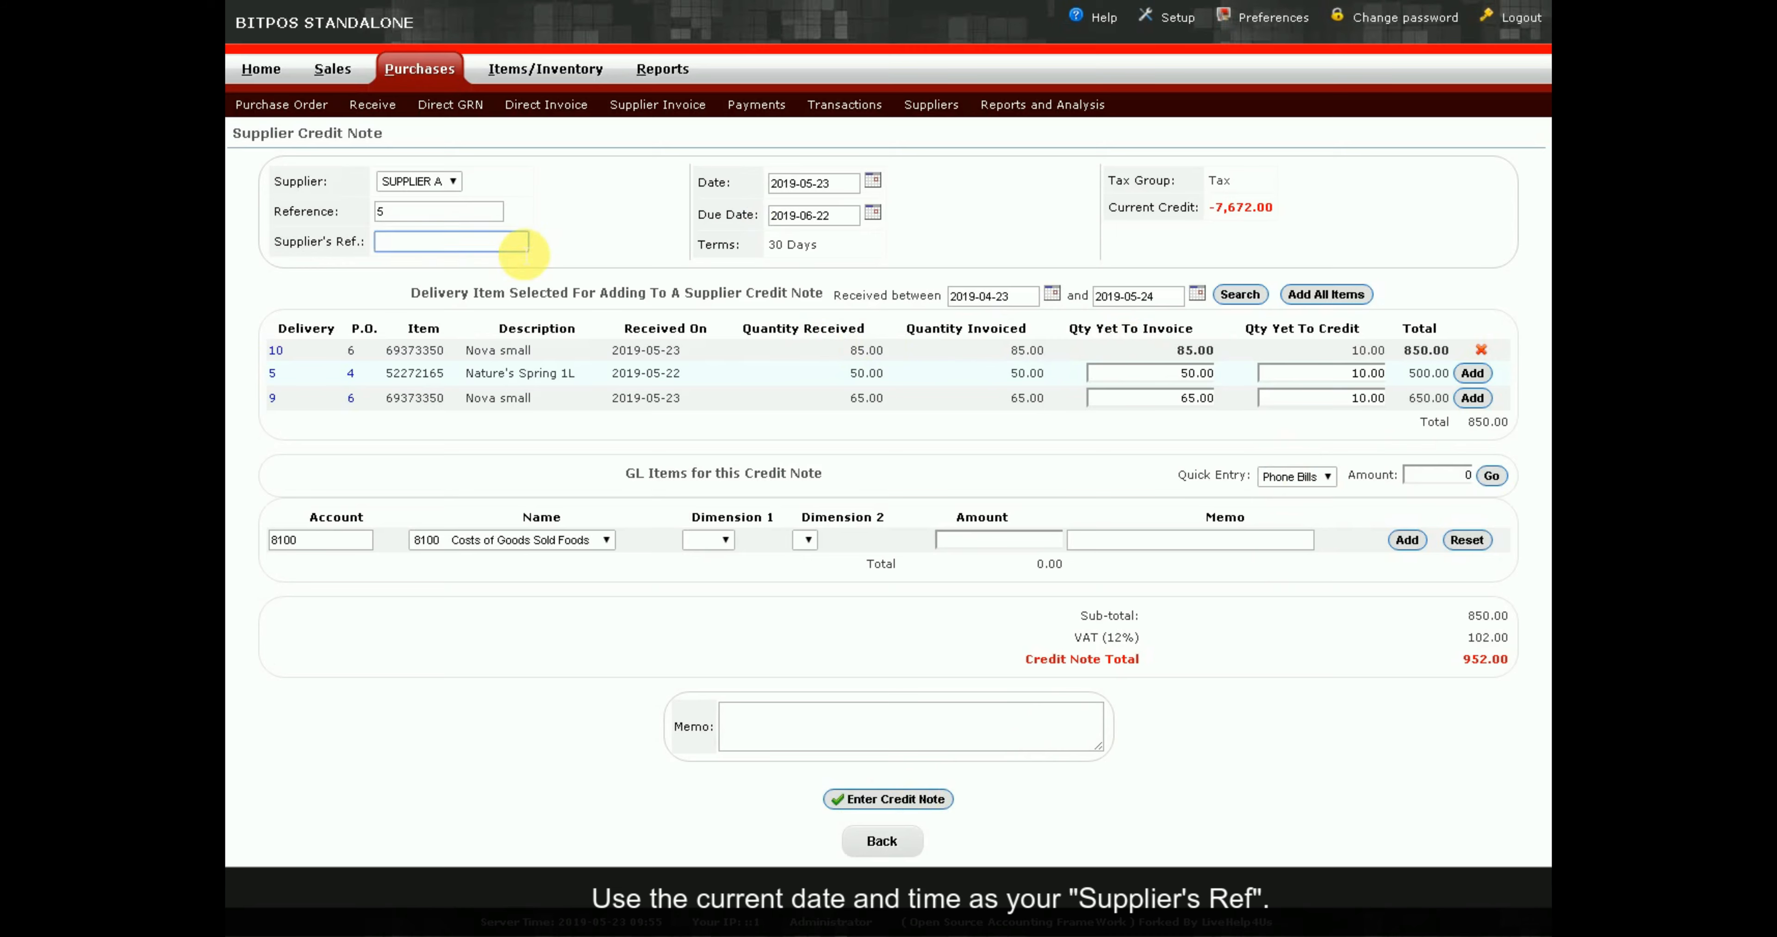
type("201905230956")
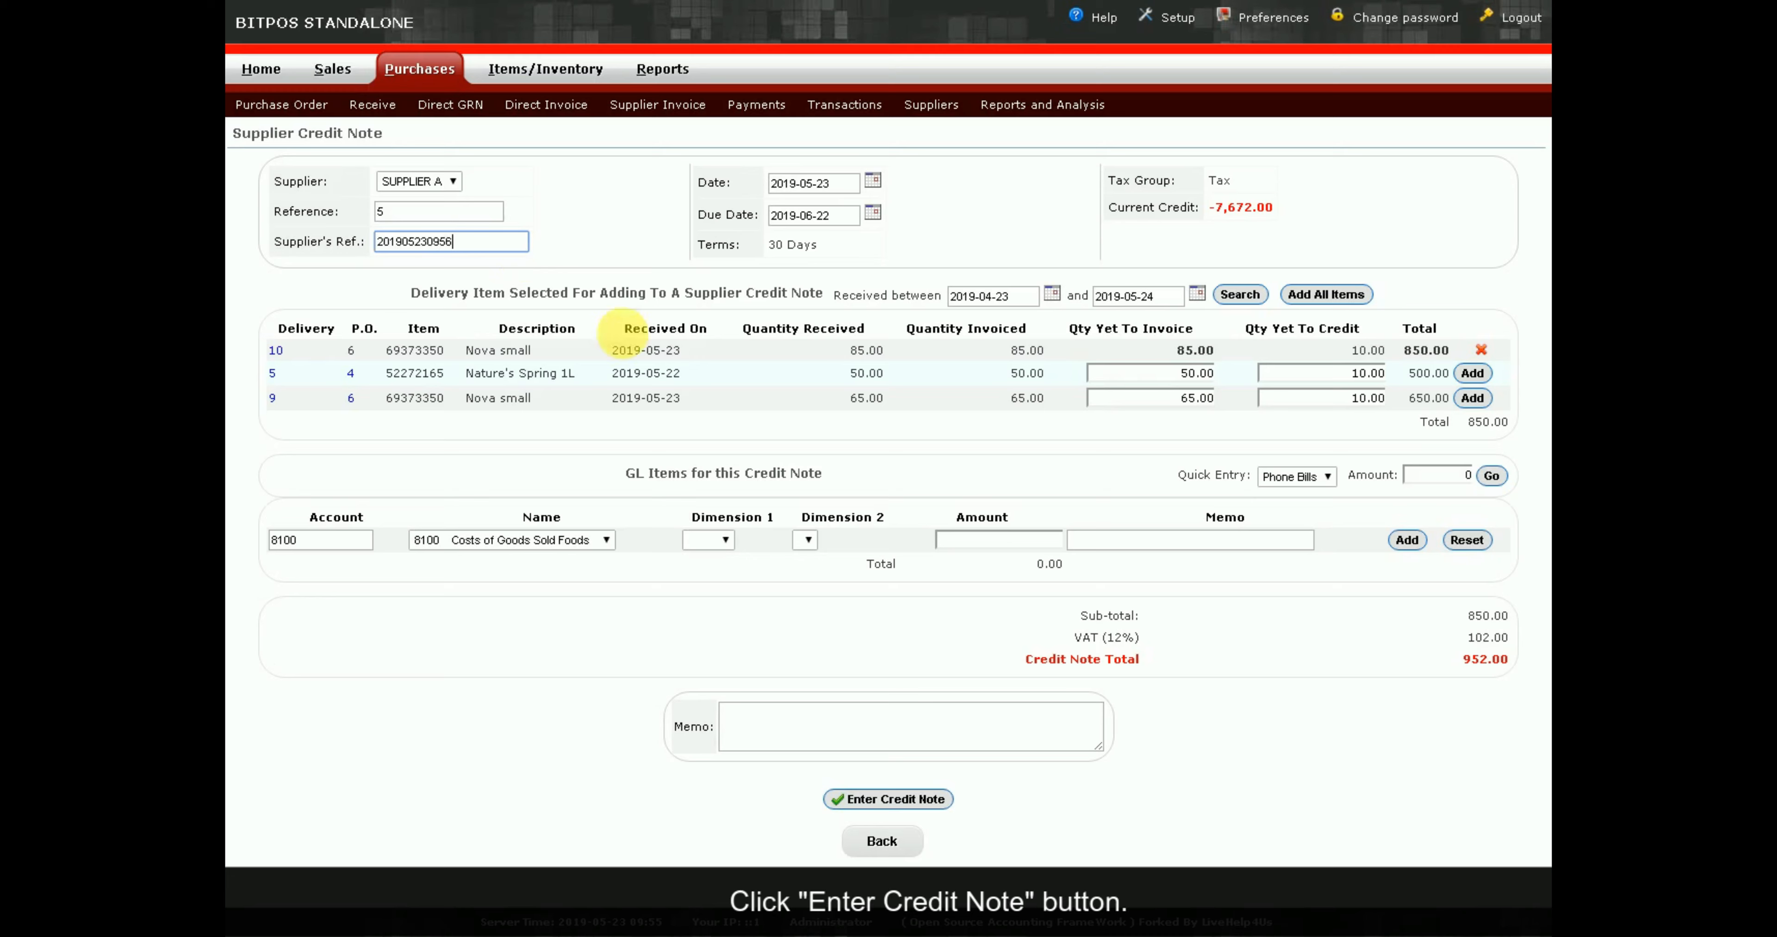
left_click(897, 801)
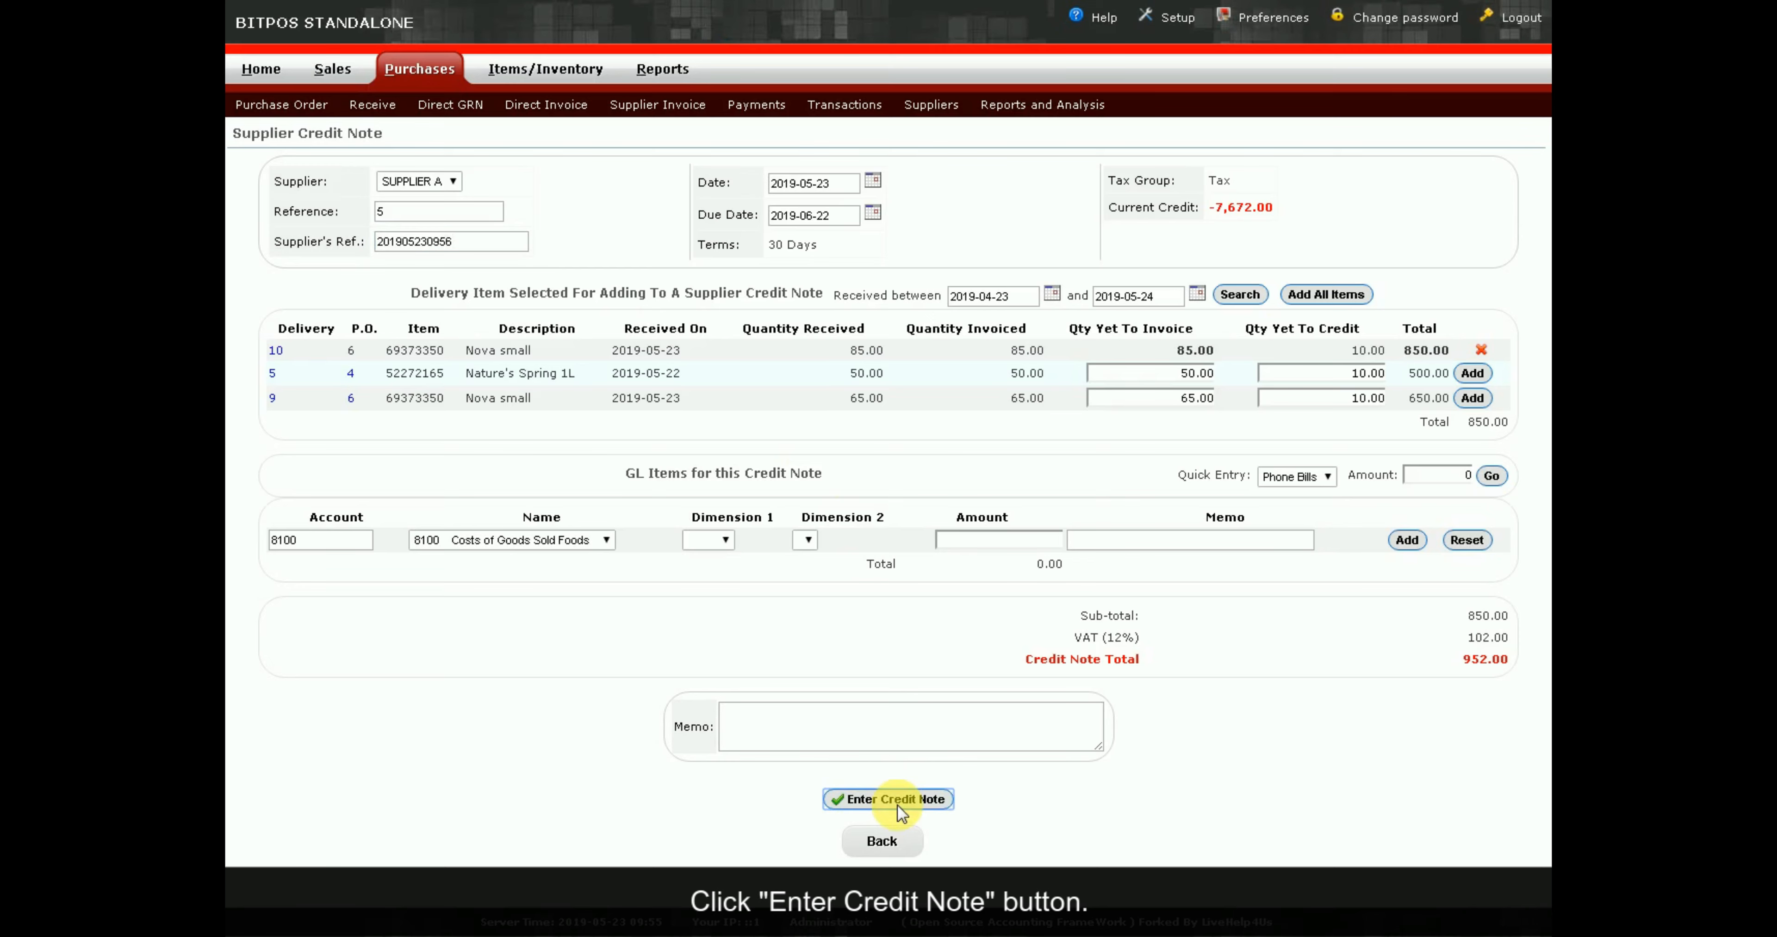
left_click_drag(1067, 172, 681, 176)
left_click(689, 327)
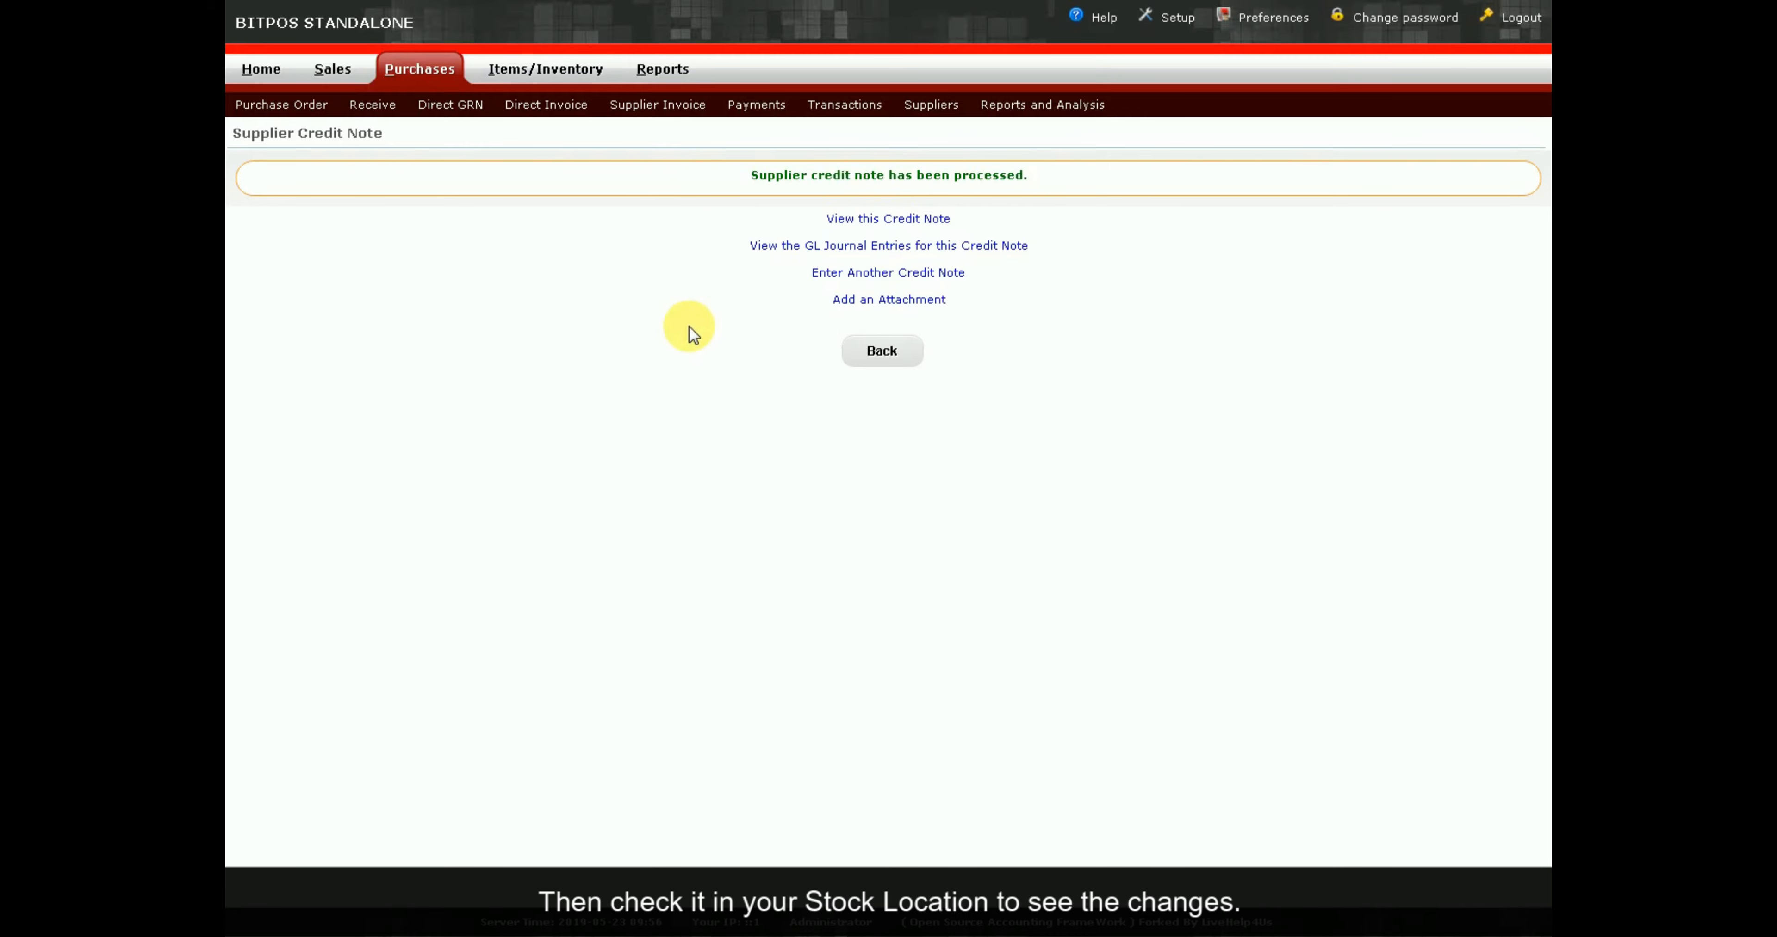
- Display the inventory Stock Check Sheets report for the Store location and the chips category
left_click(663, 69)
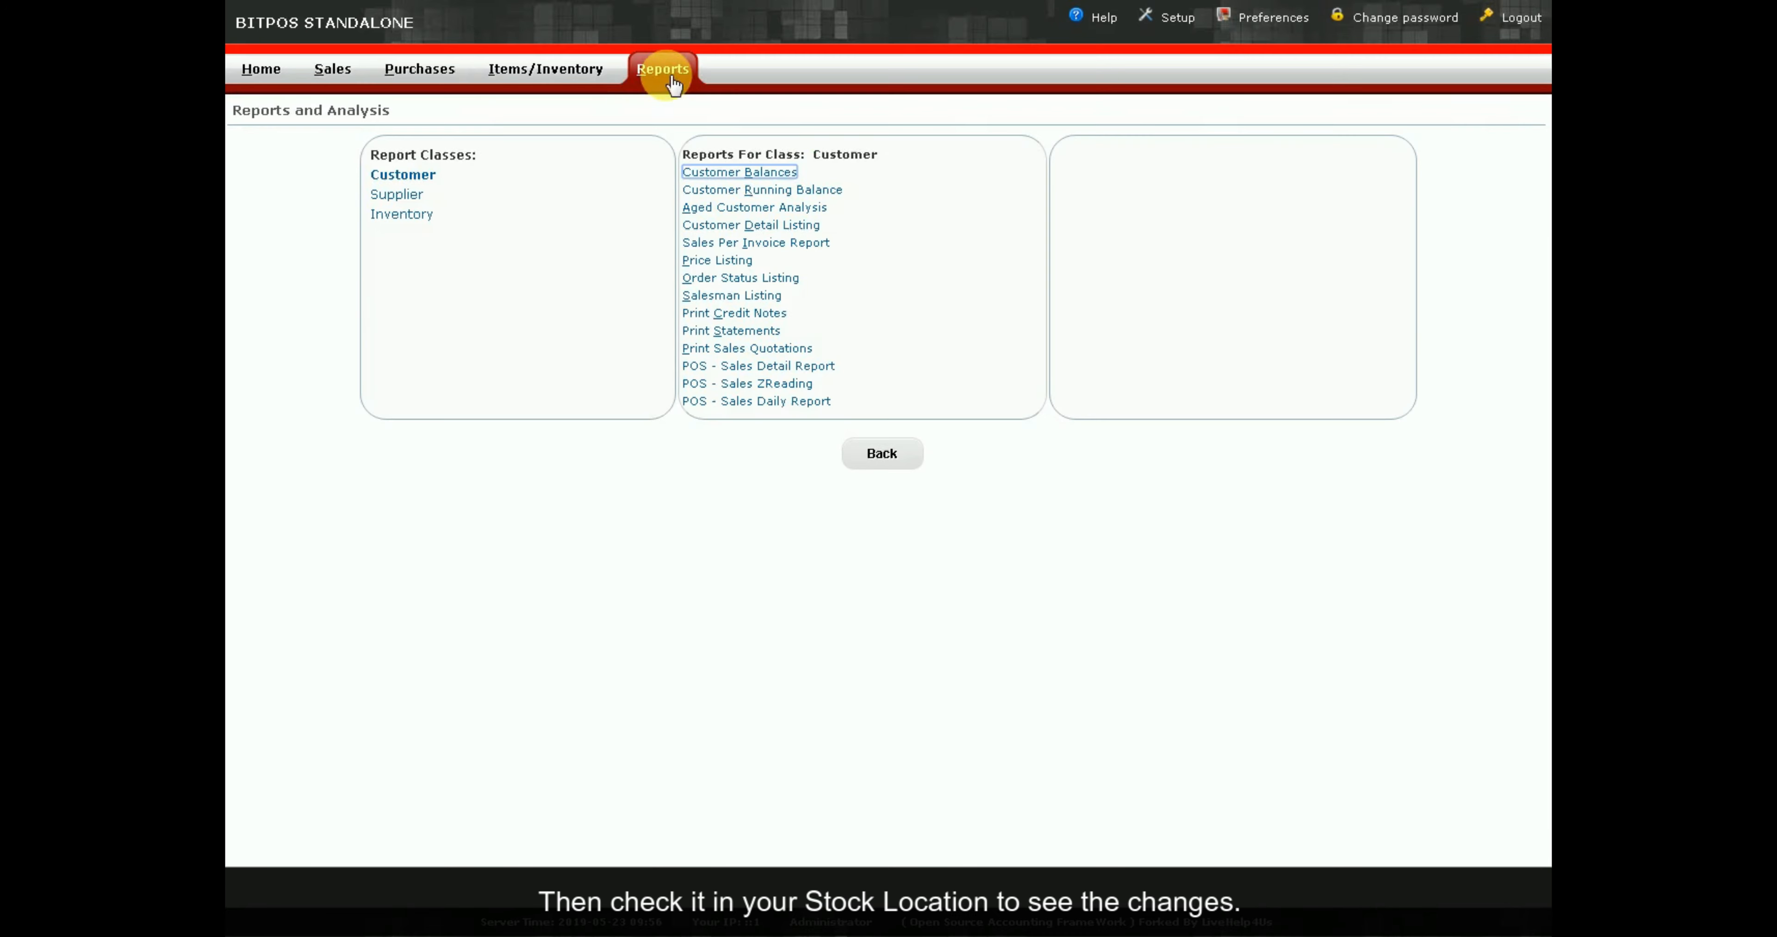
left_click(413, 214)
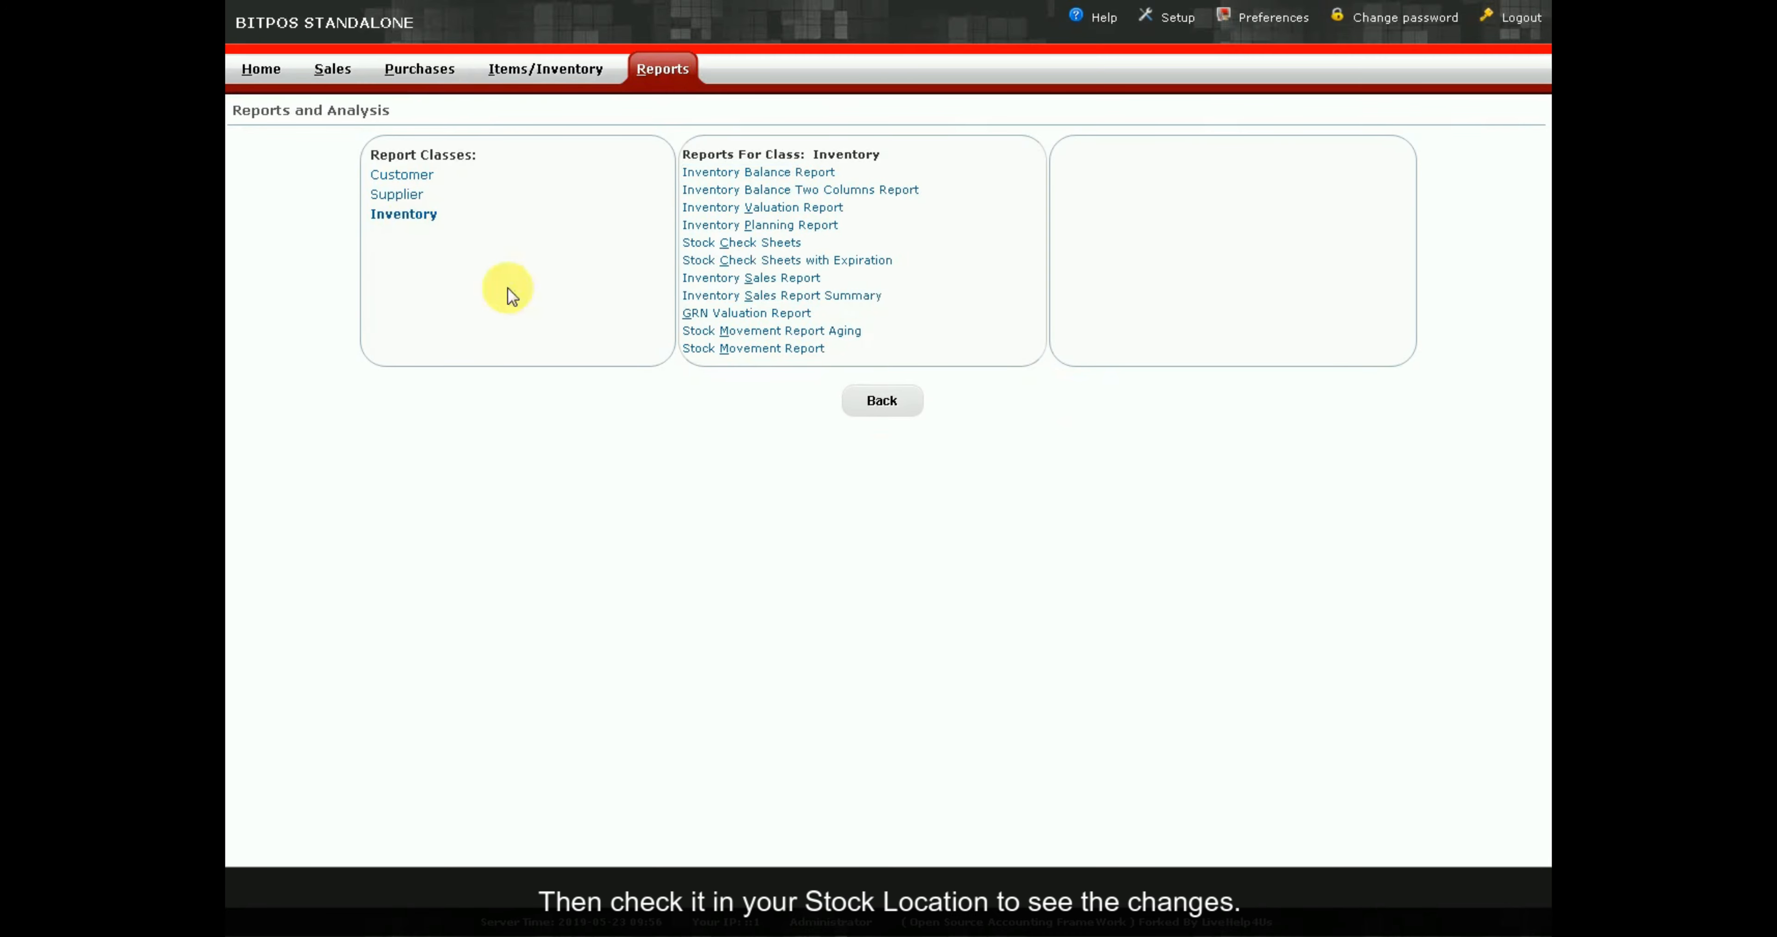
left_click(765, 242)
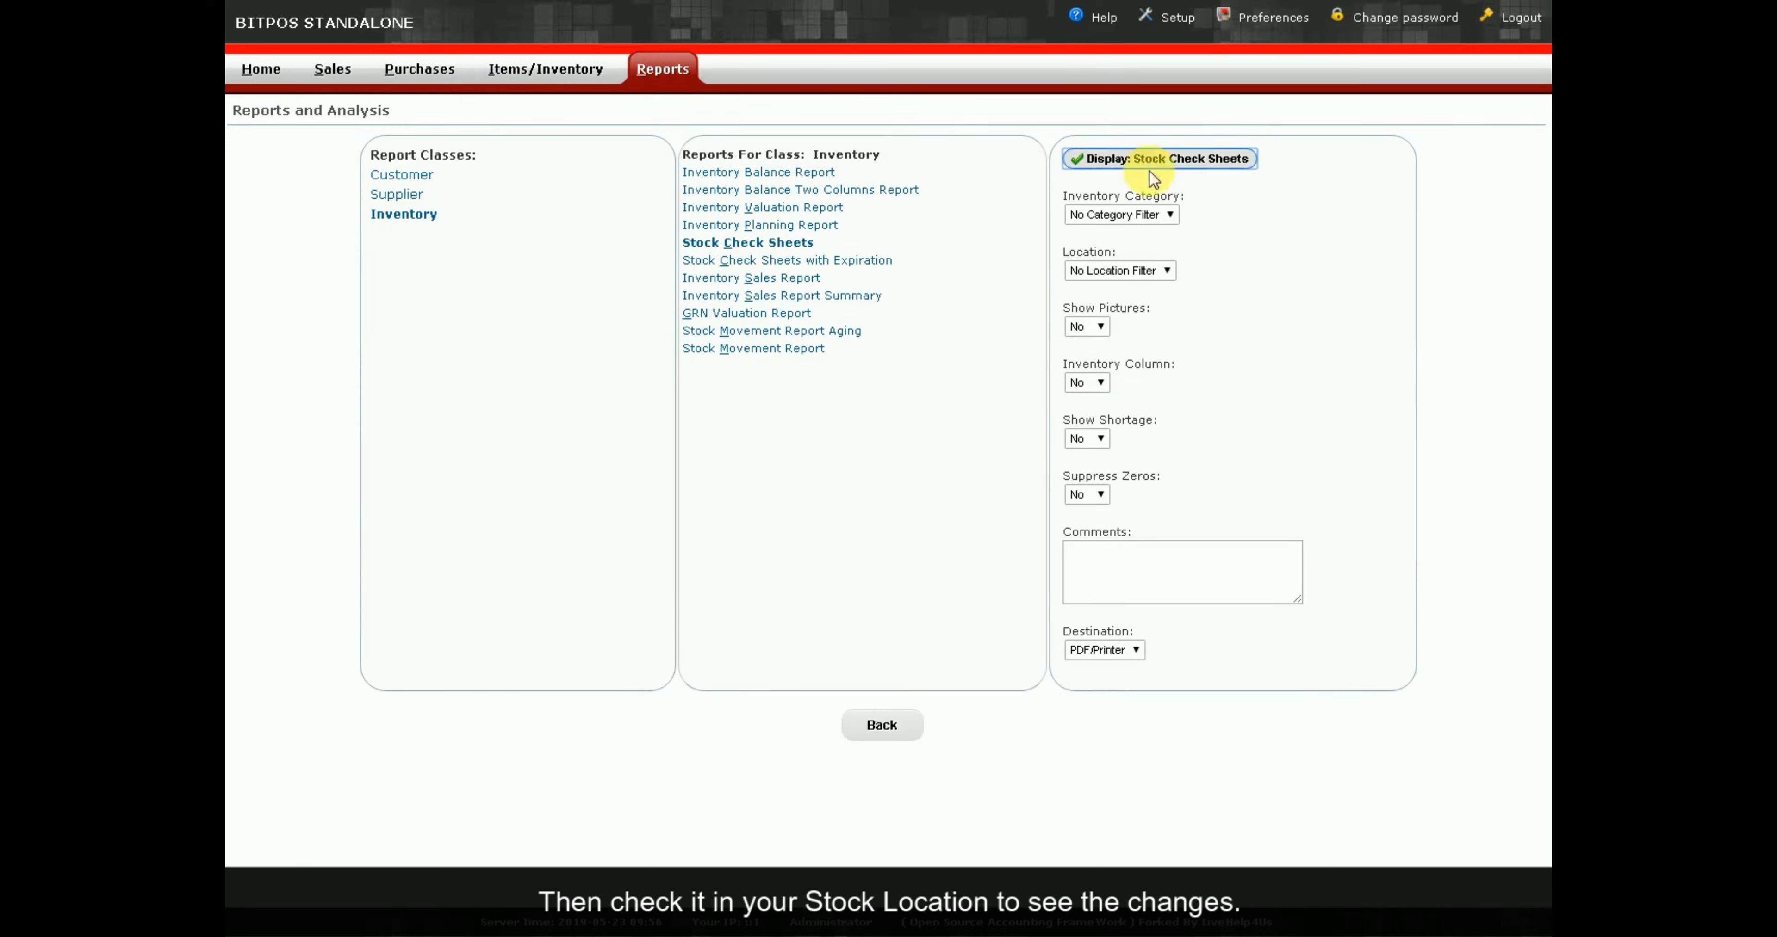
left_click(1149, 271)
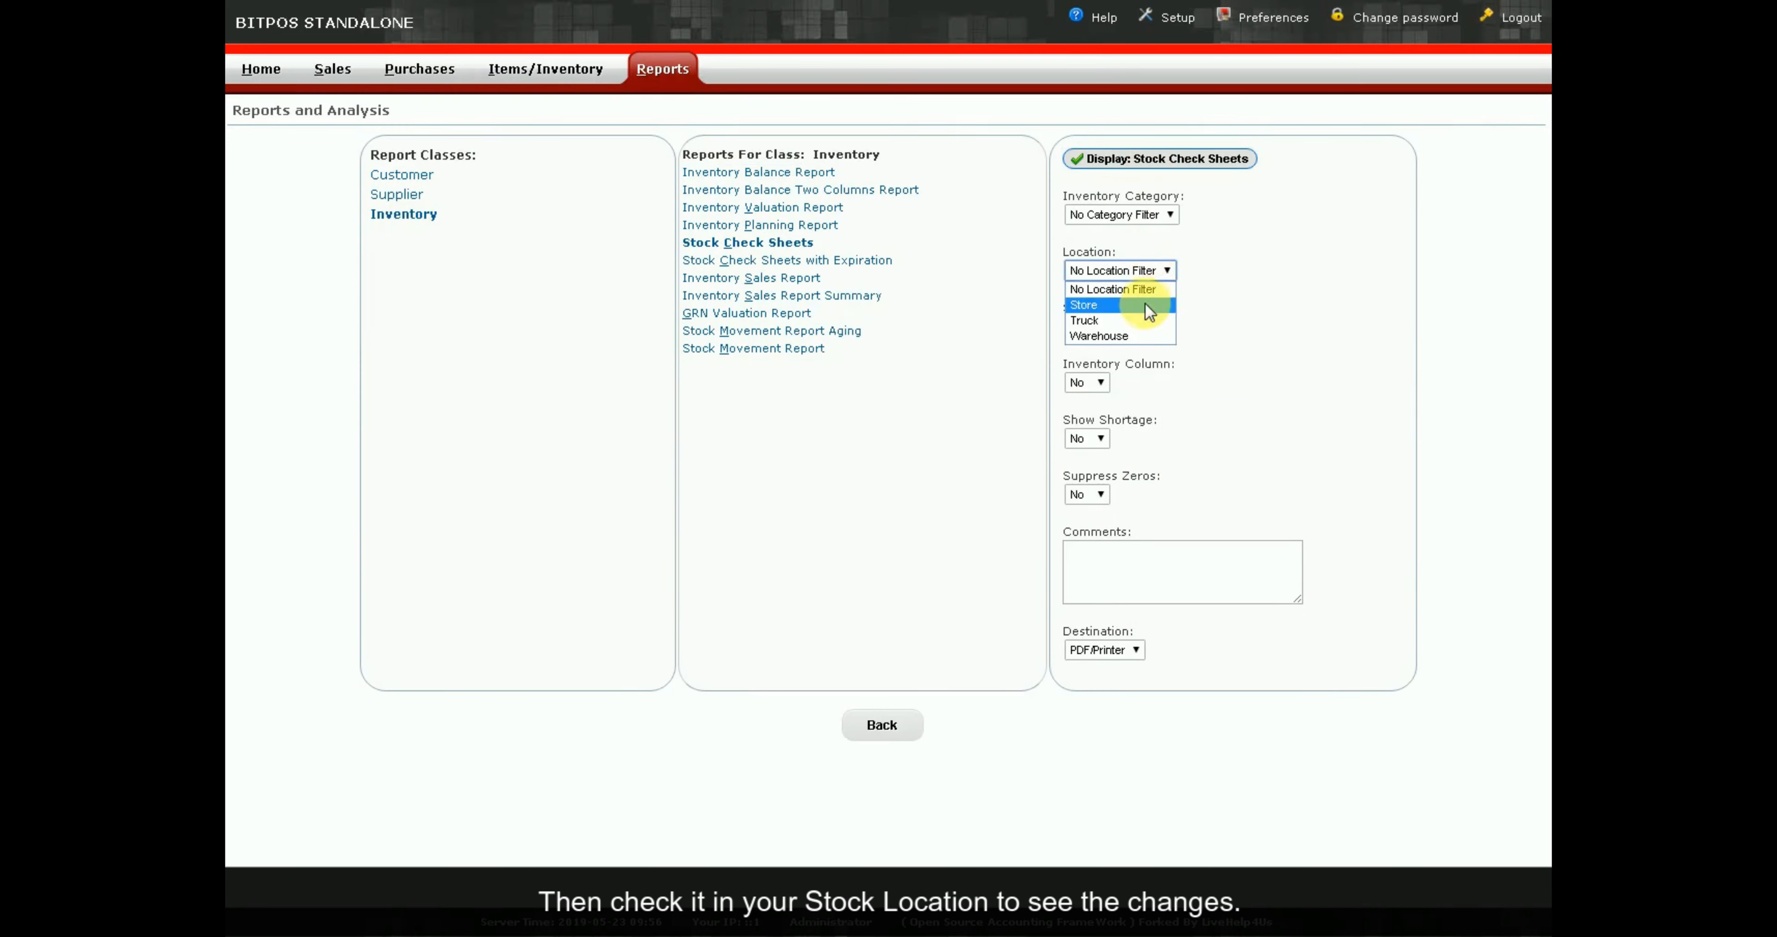
left_click(1140, 311)
left_click(1124, 215)
left_click(1132, 264)
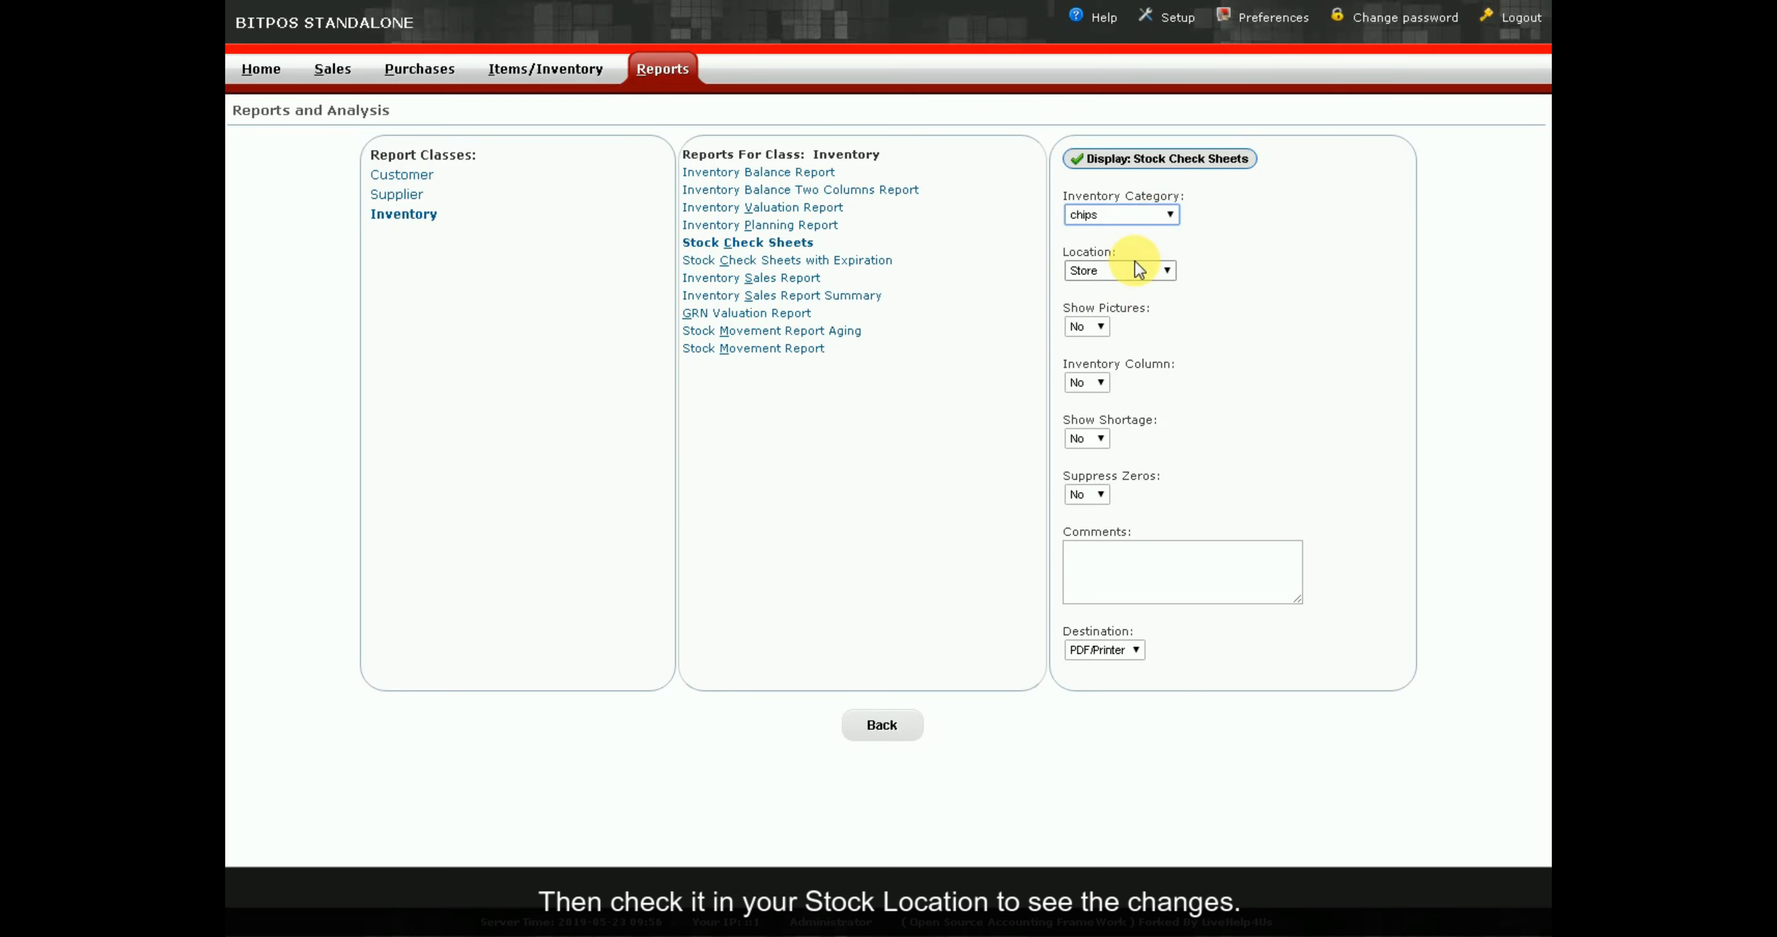
left_click(1145, 160)
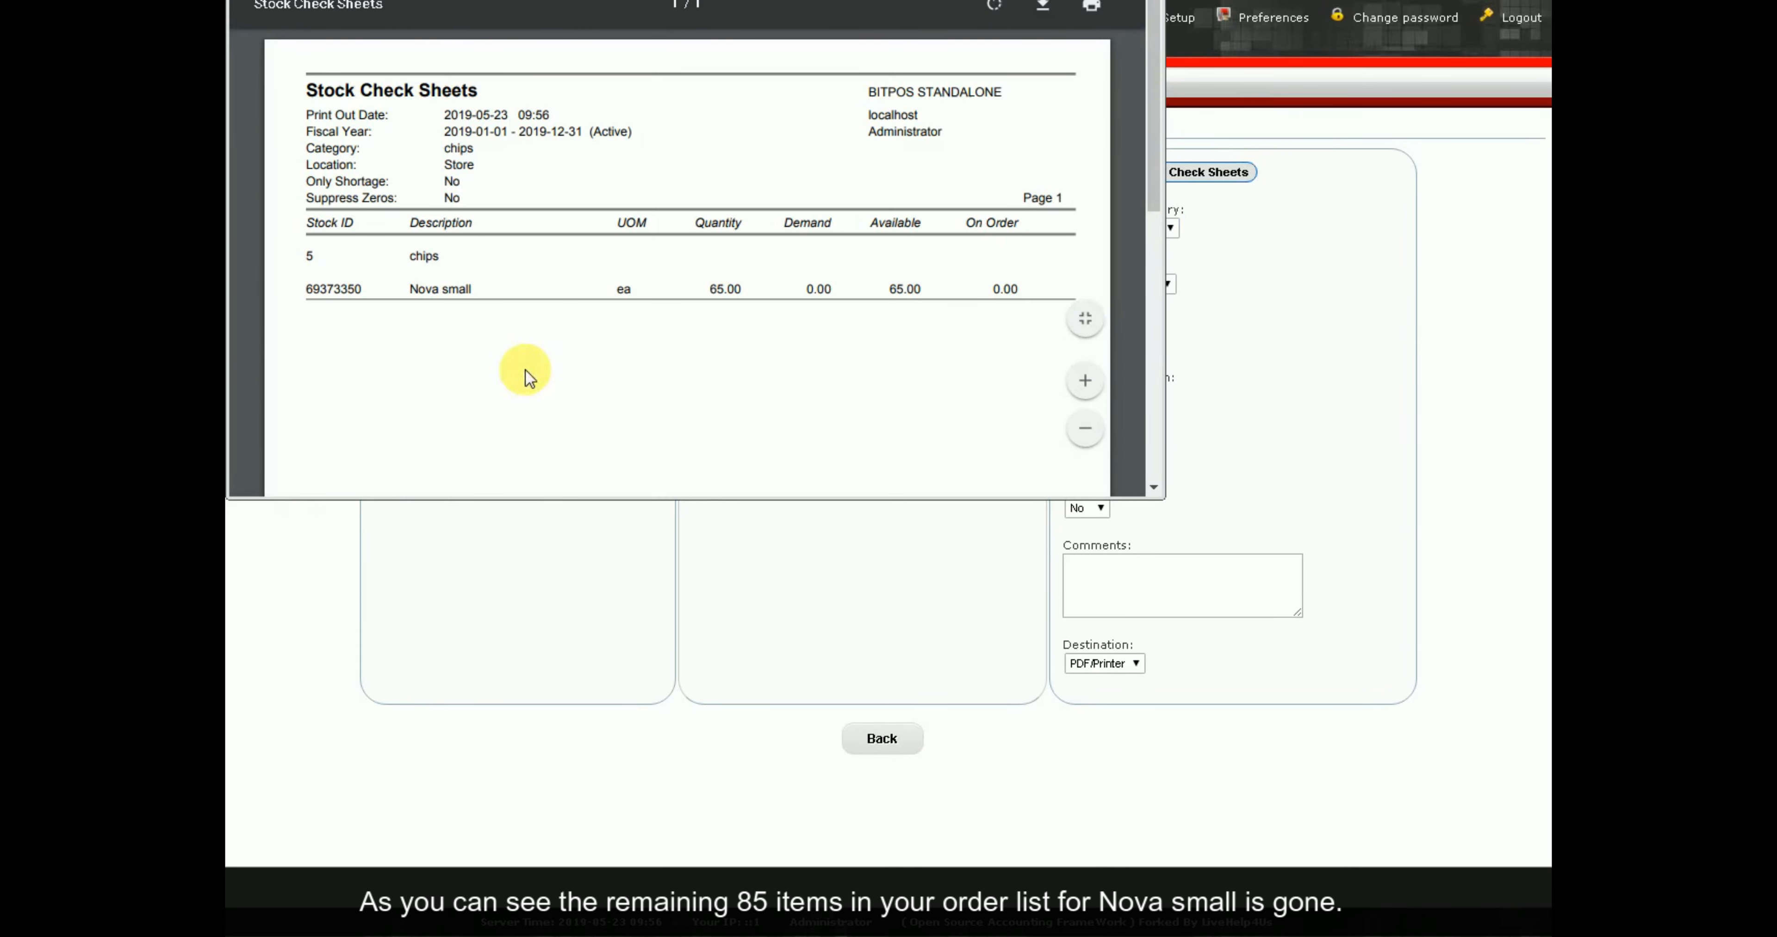
- Examine the Nova small row in the report, including its quantity and on-order figures
left_click(316, 298)
left_click_drag(317, 299, 1146, 285)
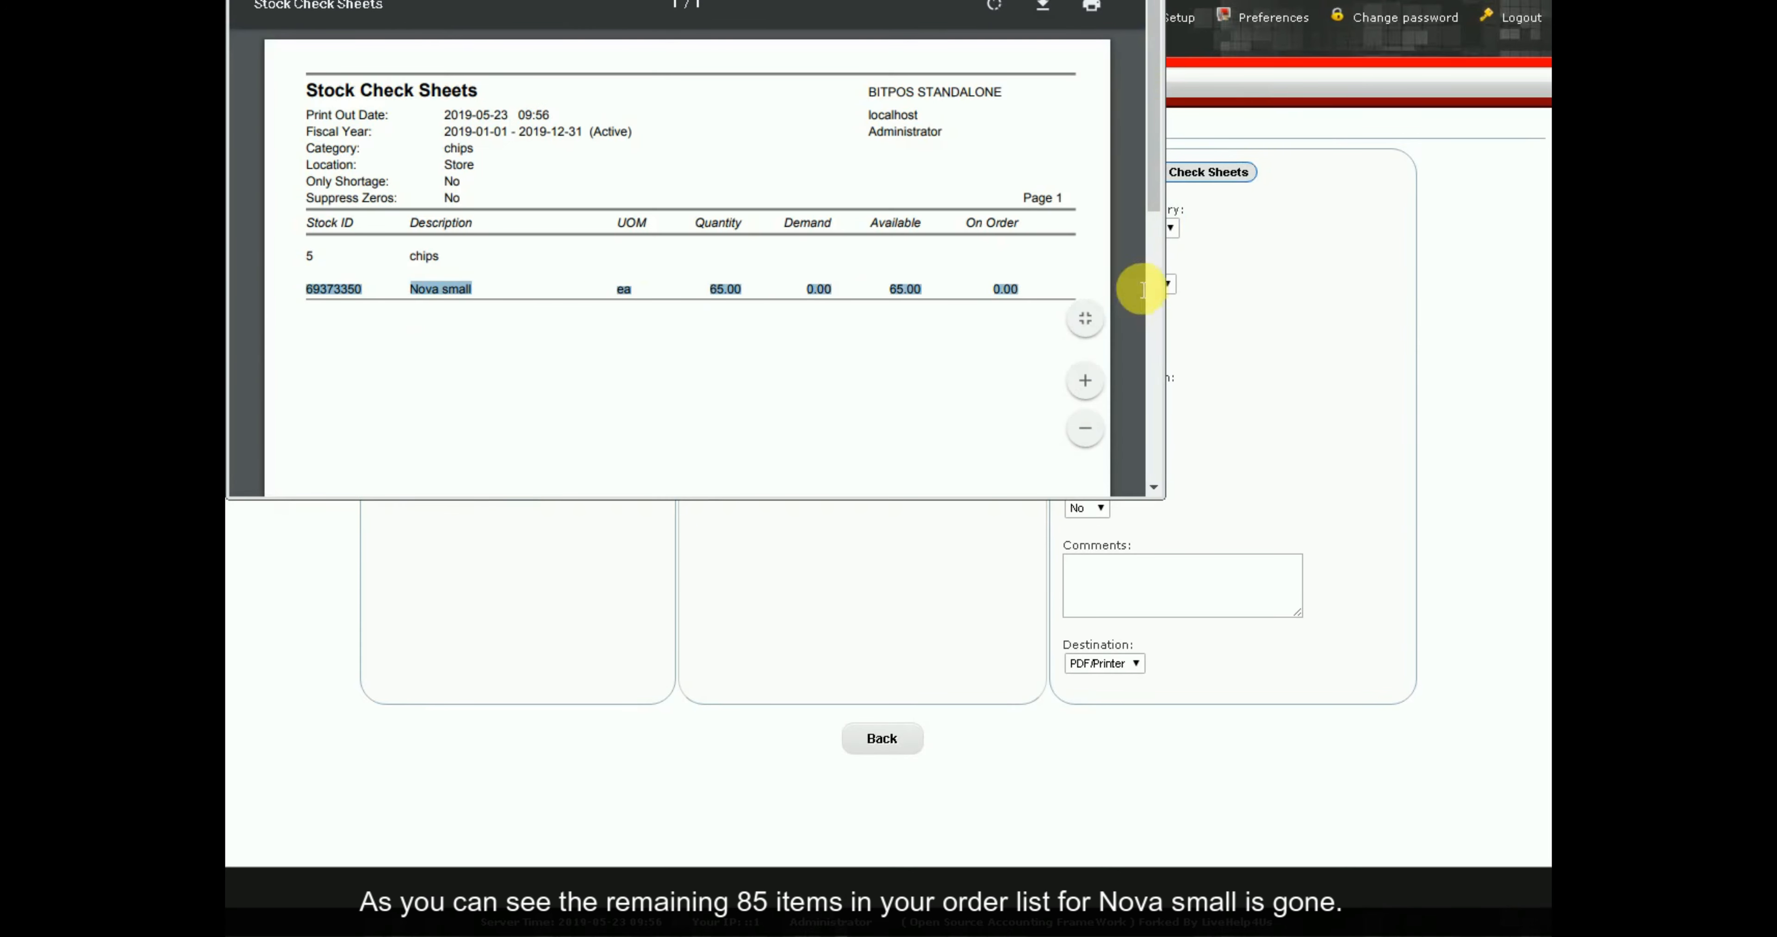
left_click(972, 348)
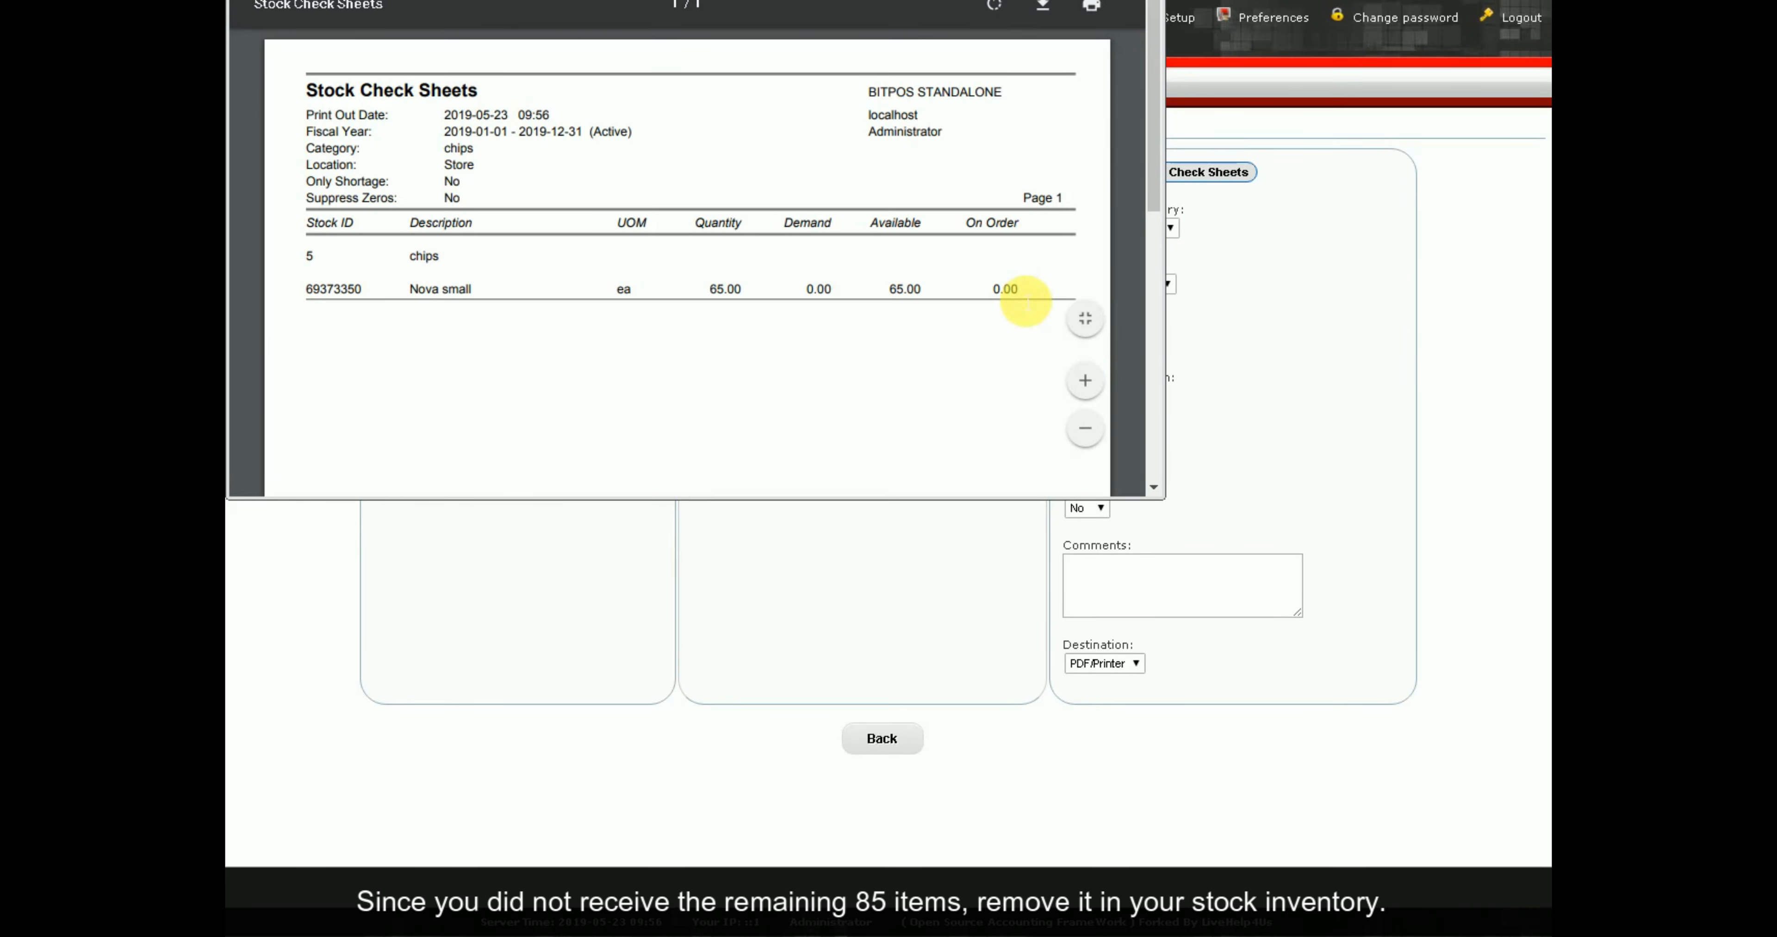
left_click_drag(1026, 301, 928, 293)
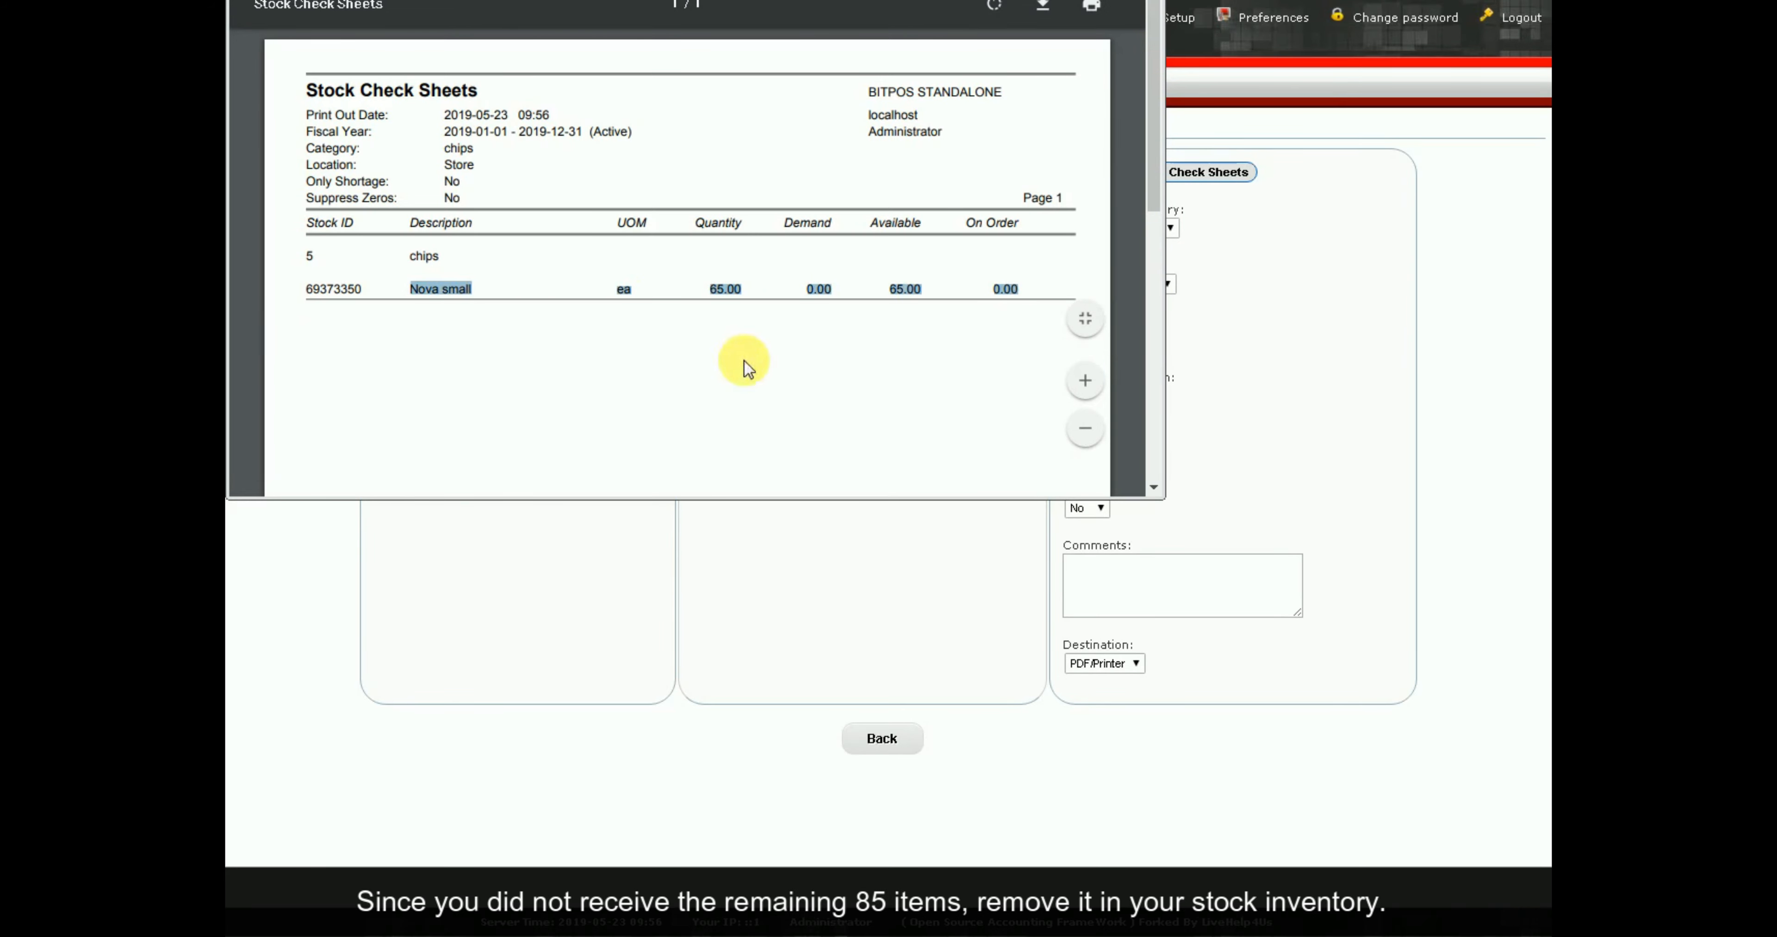
left_click(849, 358)
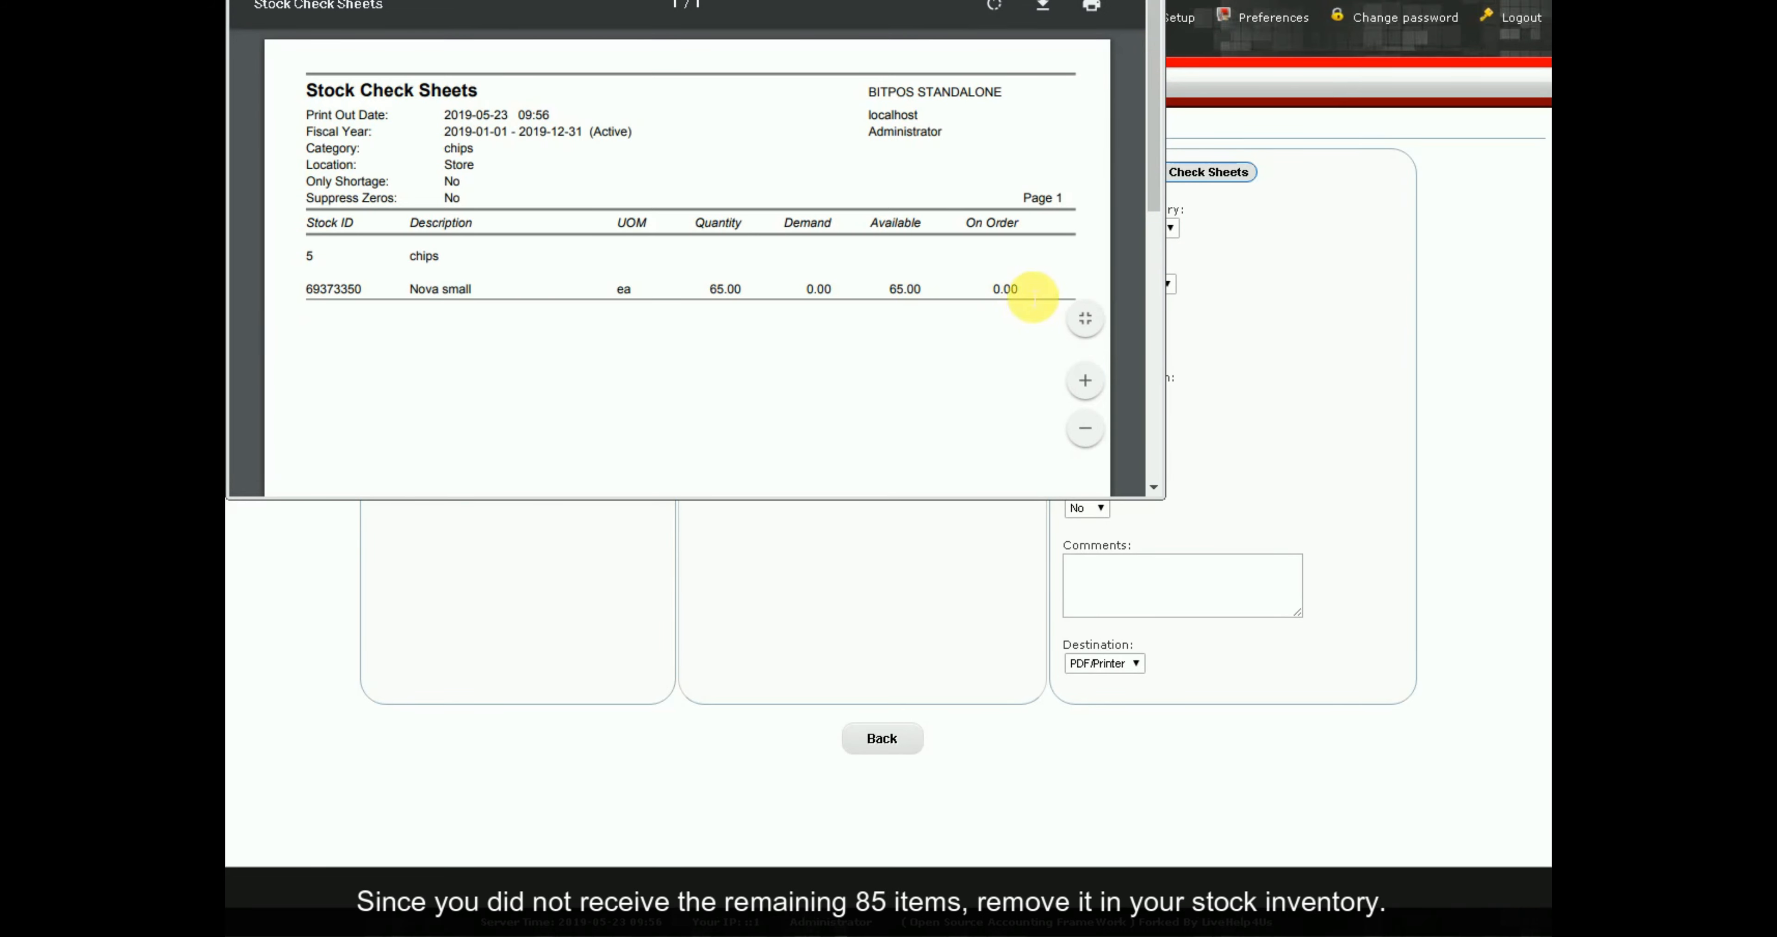